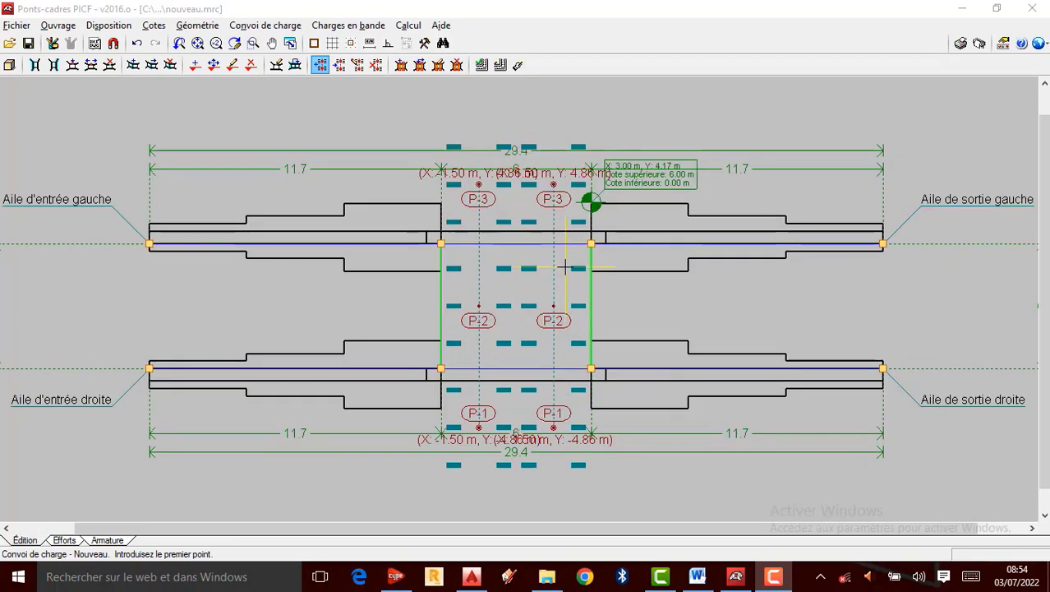
scroll(549, 263, down, 1)
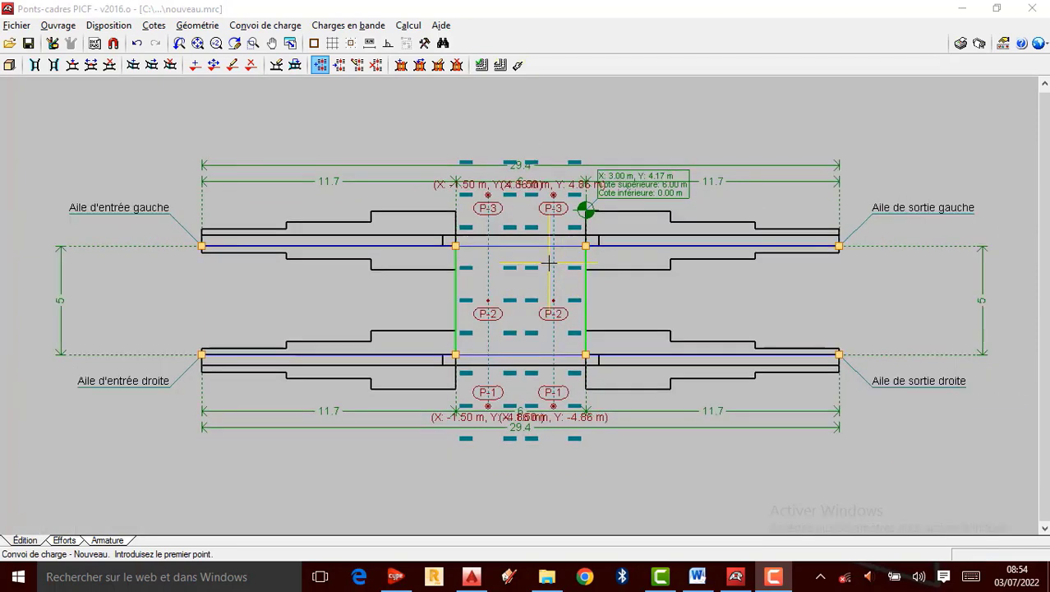
scroll(530, 321, up, 1)
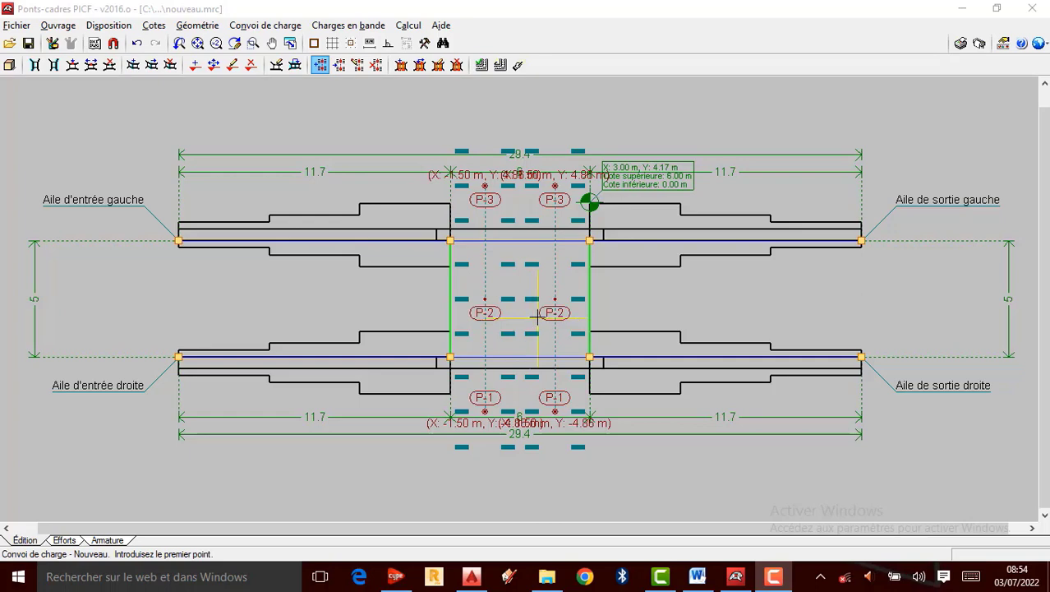
scroll(563, 318, up, 1)
scroll(554, 326, down, 1)
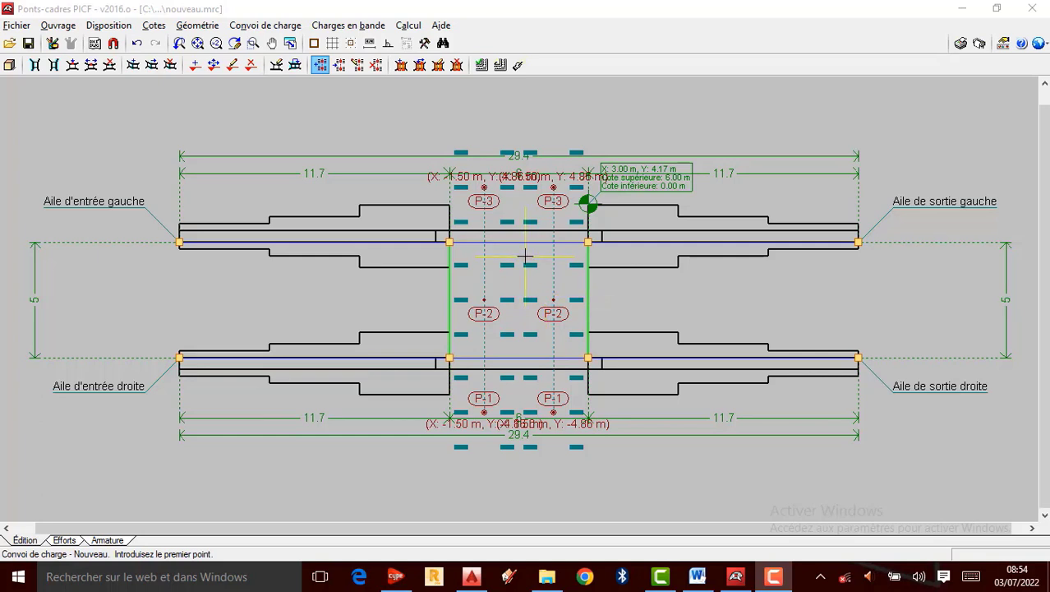
scroll(524, 257, down, 1)
scroll(524, 257, up, 1)
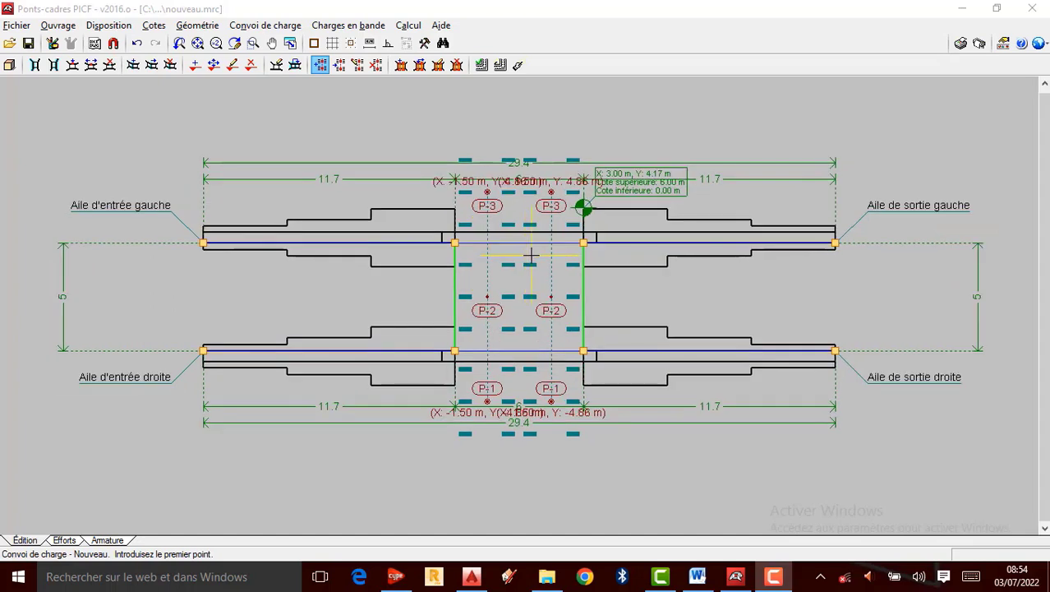
scroll(530, 256, up, 1)
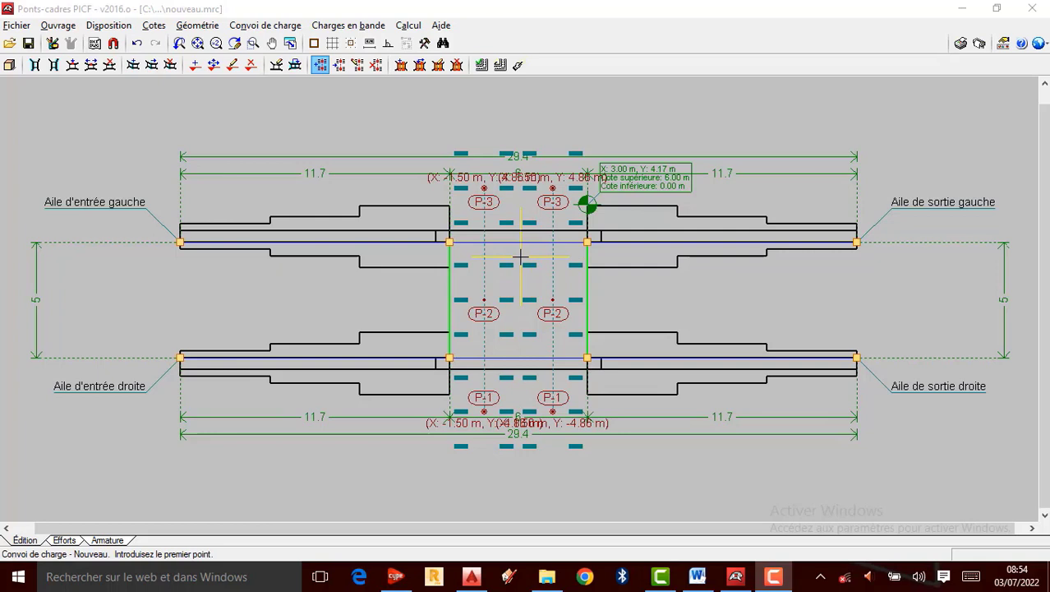
scroll(517, 253, down, 1)
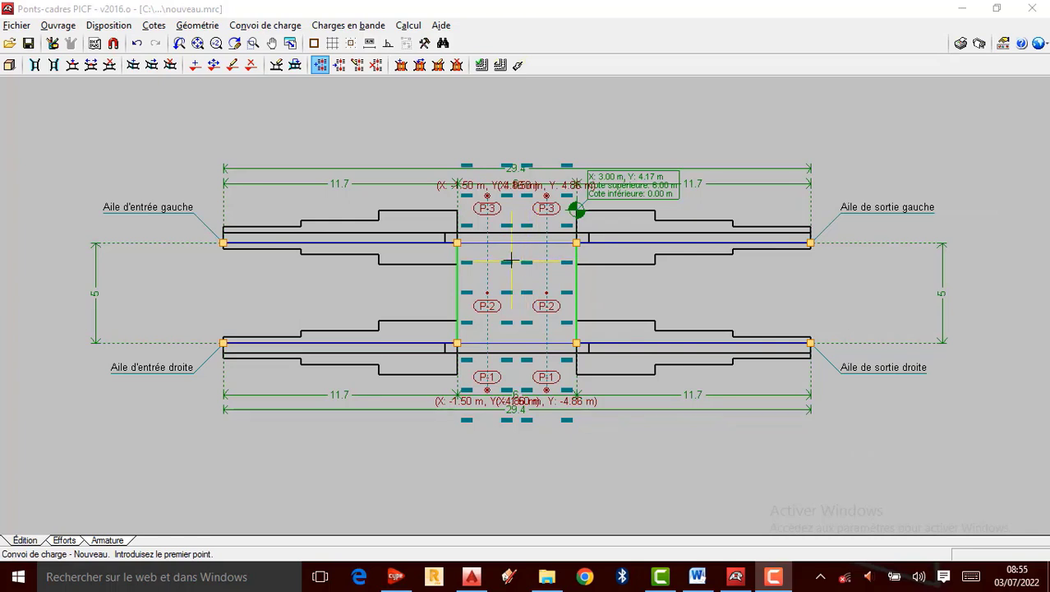
scroll(512, 255, up, 1)
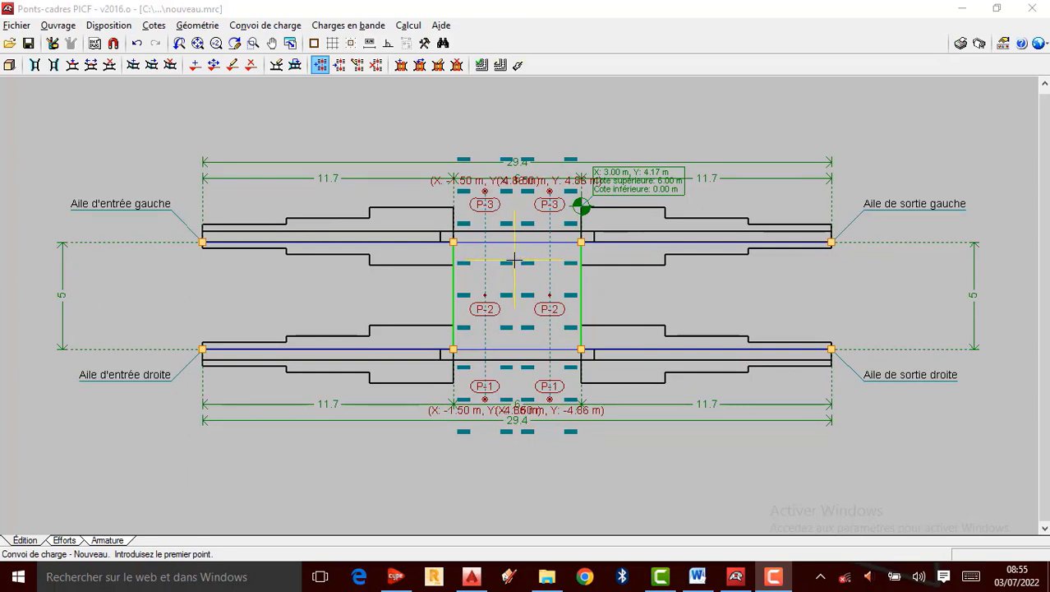
scroll(511, 240, up, 1)
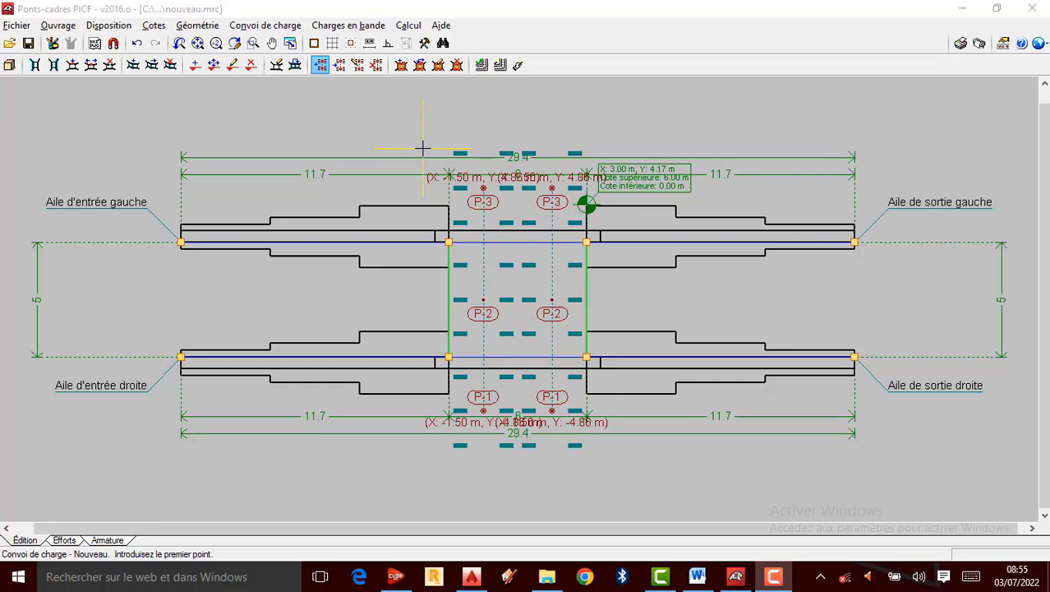
scroll(514, 157, up, 1)
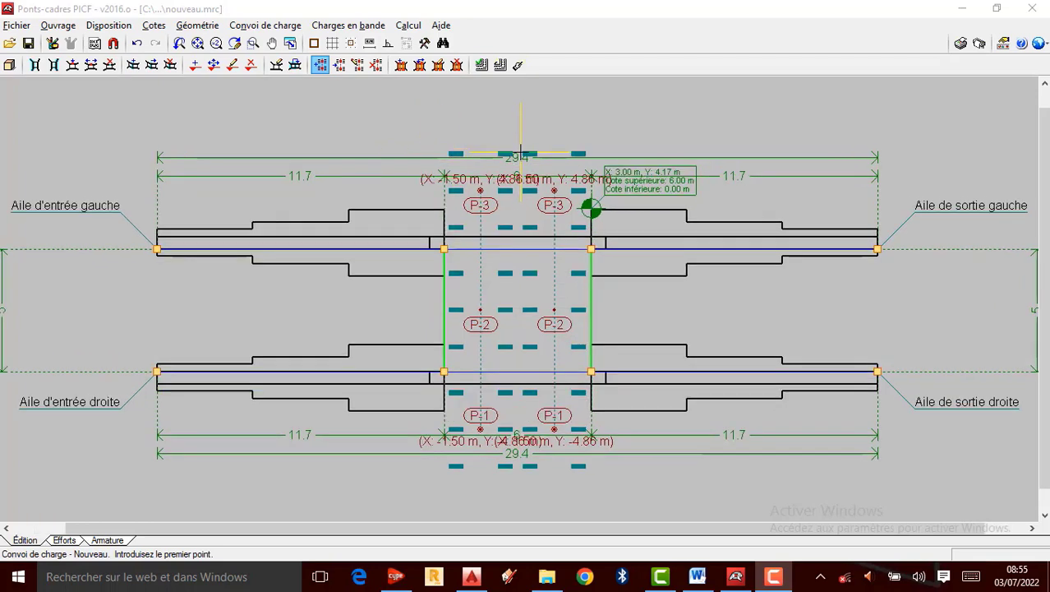
scroll(514, 155, down, 1)
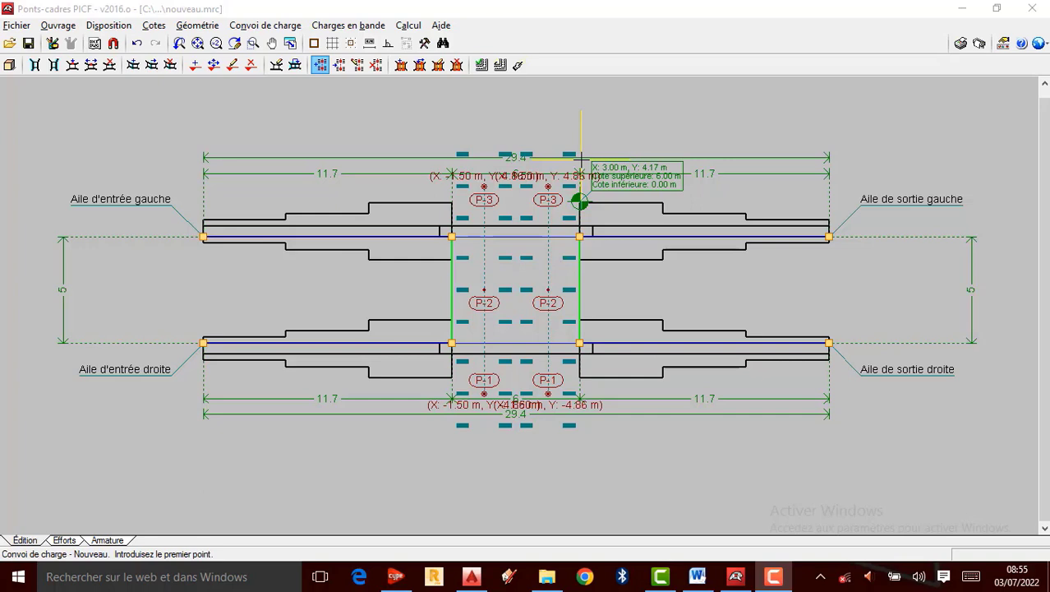
scroll(550, 173, up, 1)
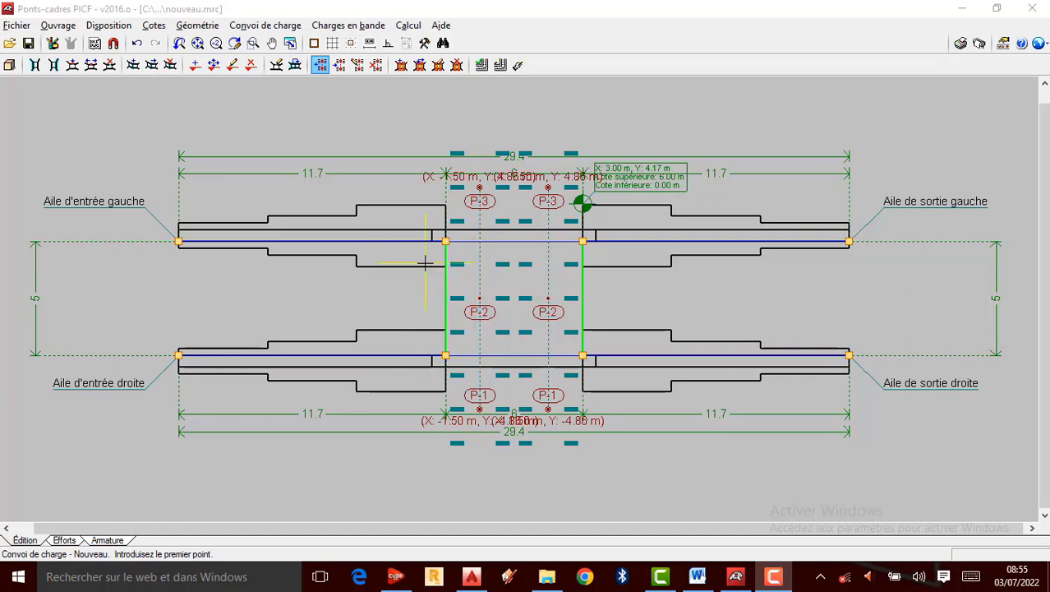
scroll(452, 224, up, 1)
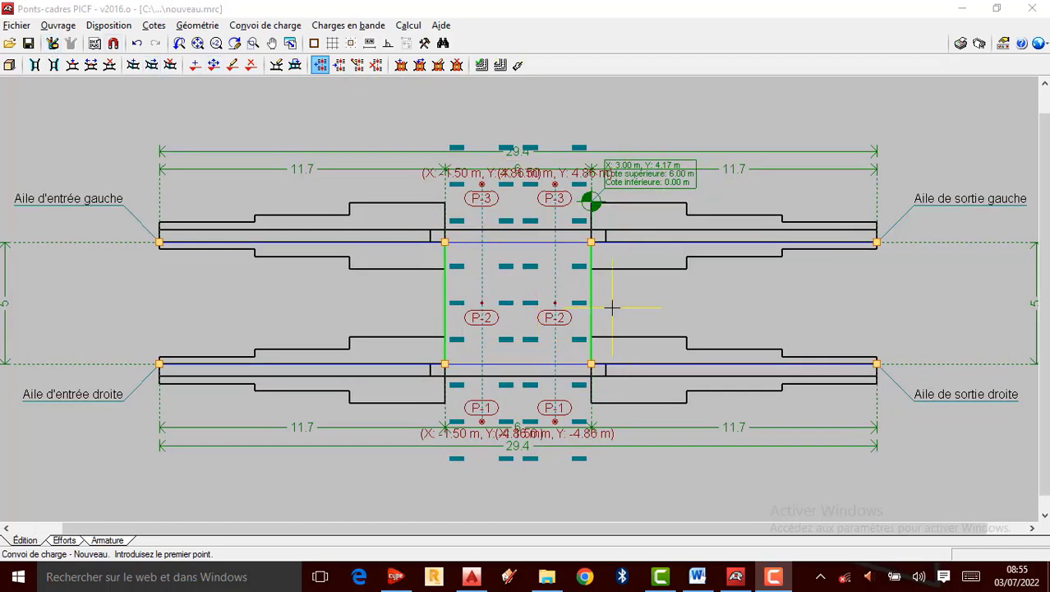
scroll(612, 306, down, 1)
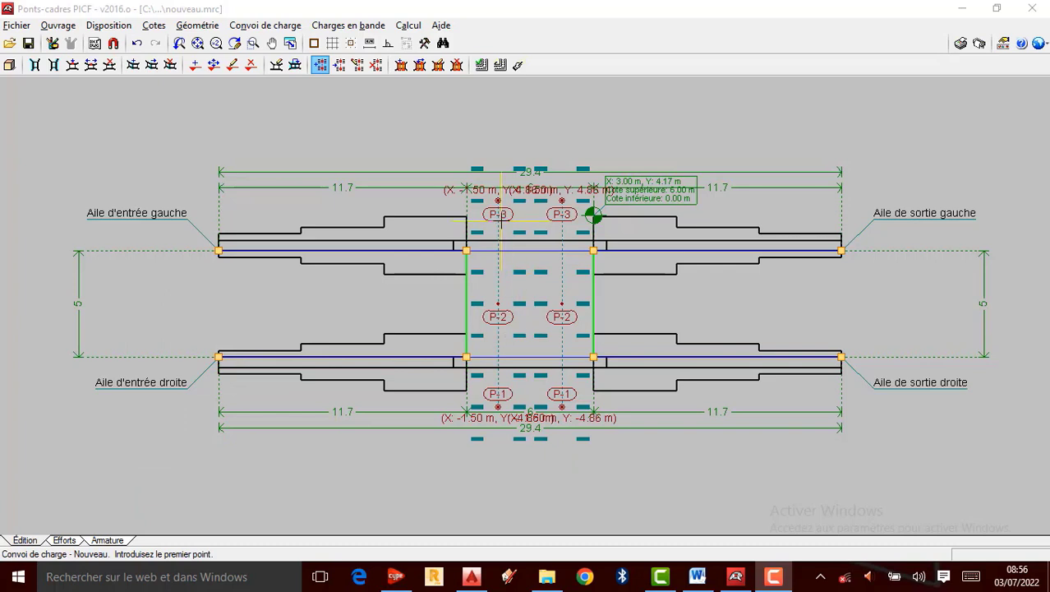
scroll(516, 226, up, 1)
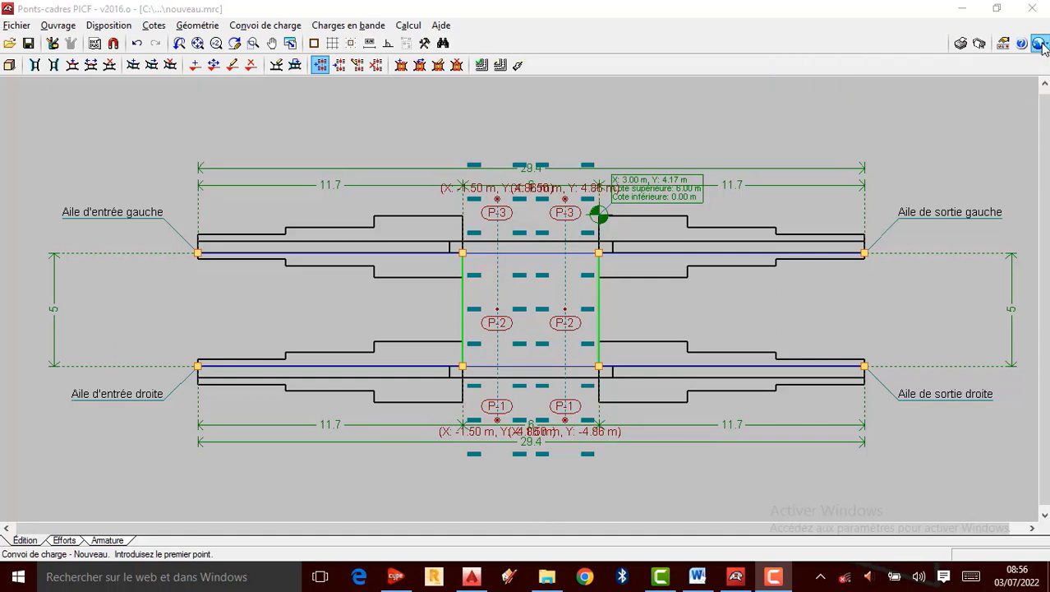
- Review the available concrete design codes in the standards settings and close them without changing the code
click(1040, 44)
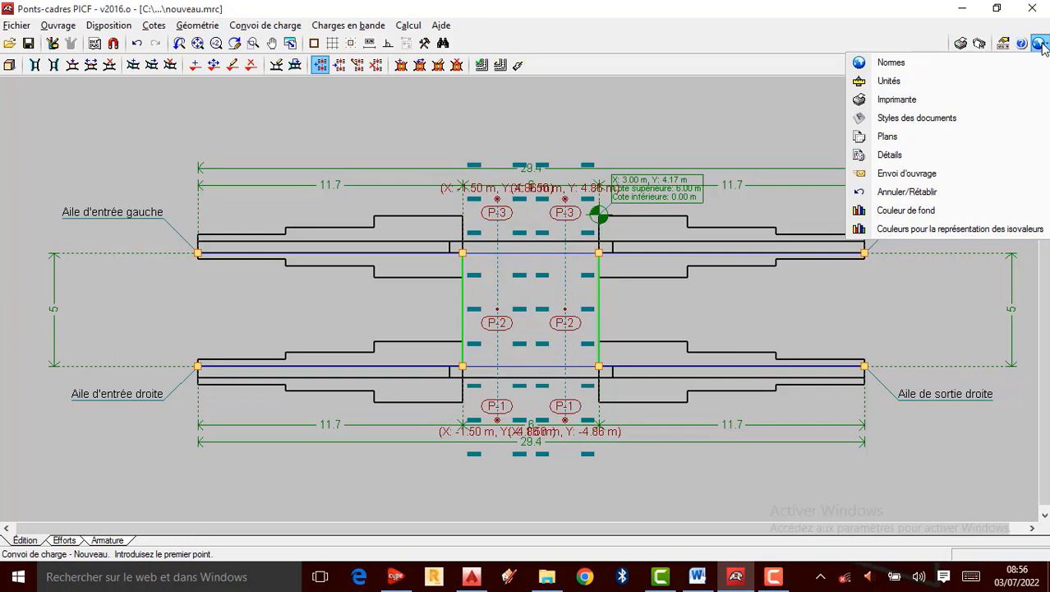
click(928, 63)
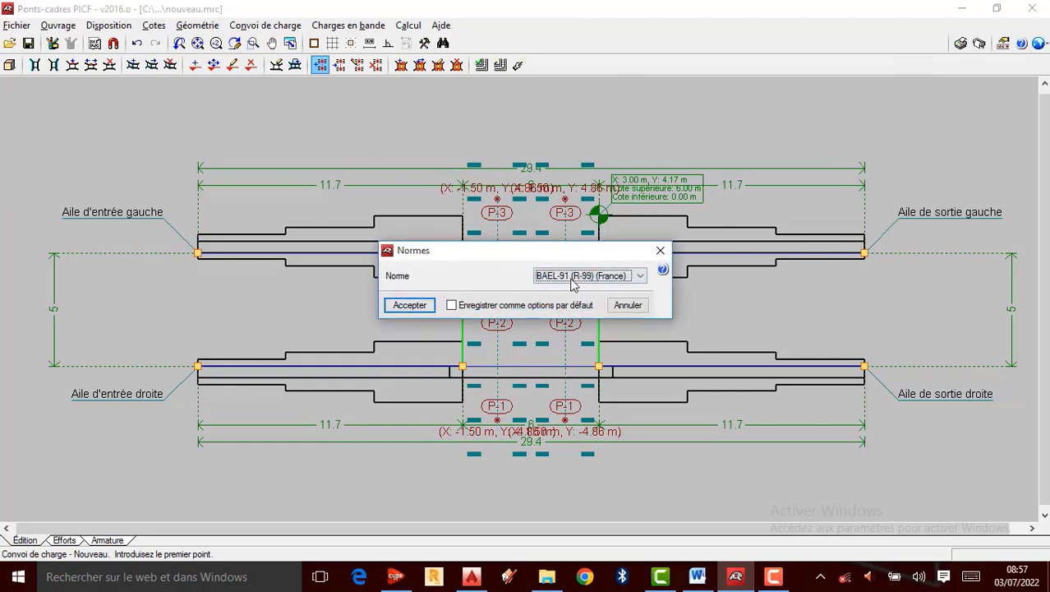
click(641, 276)
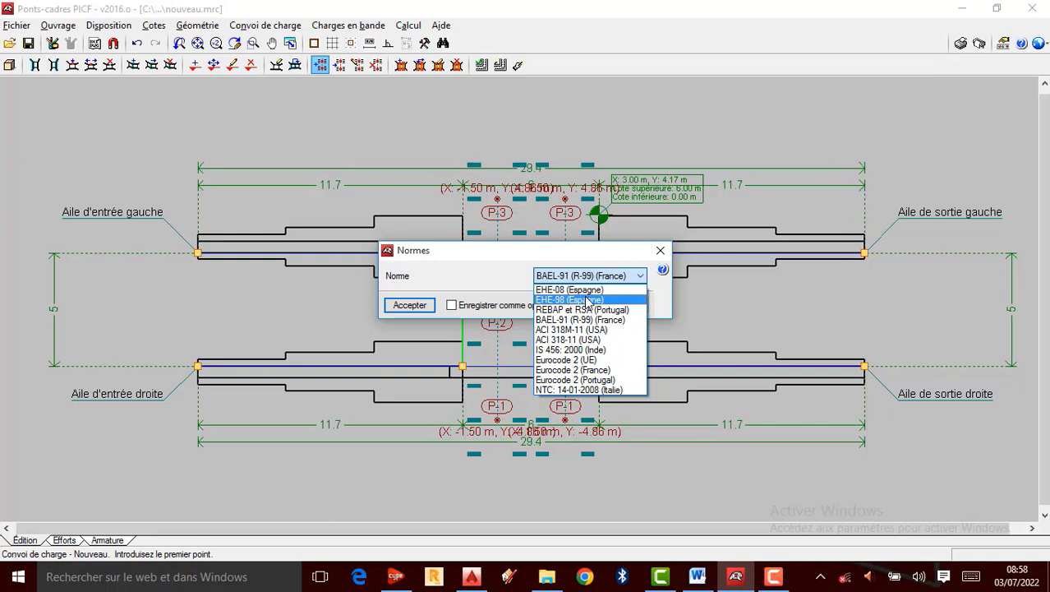
click(603, 258)
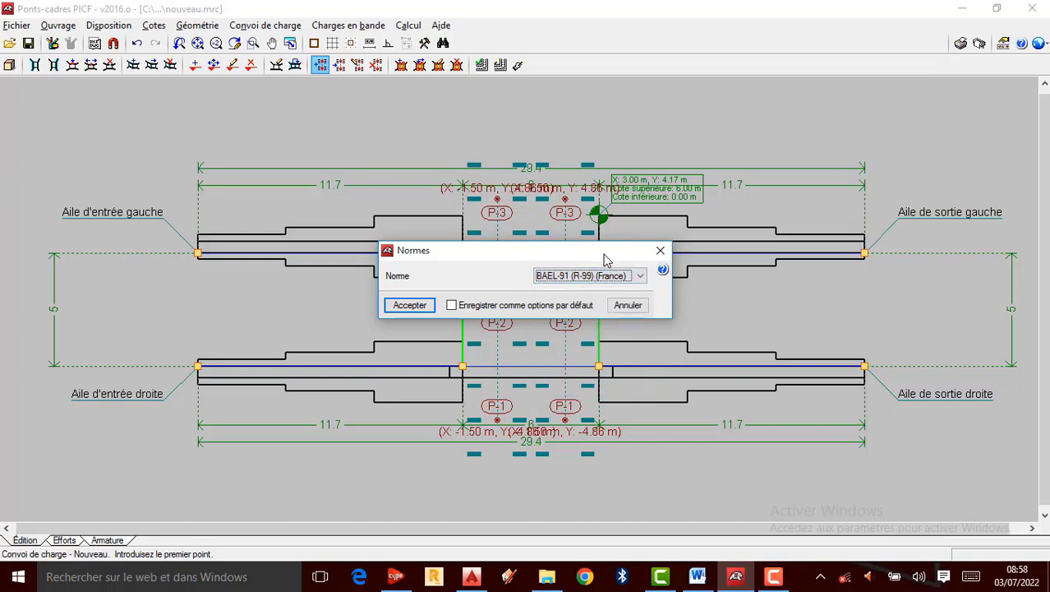
click(660, 252)
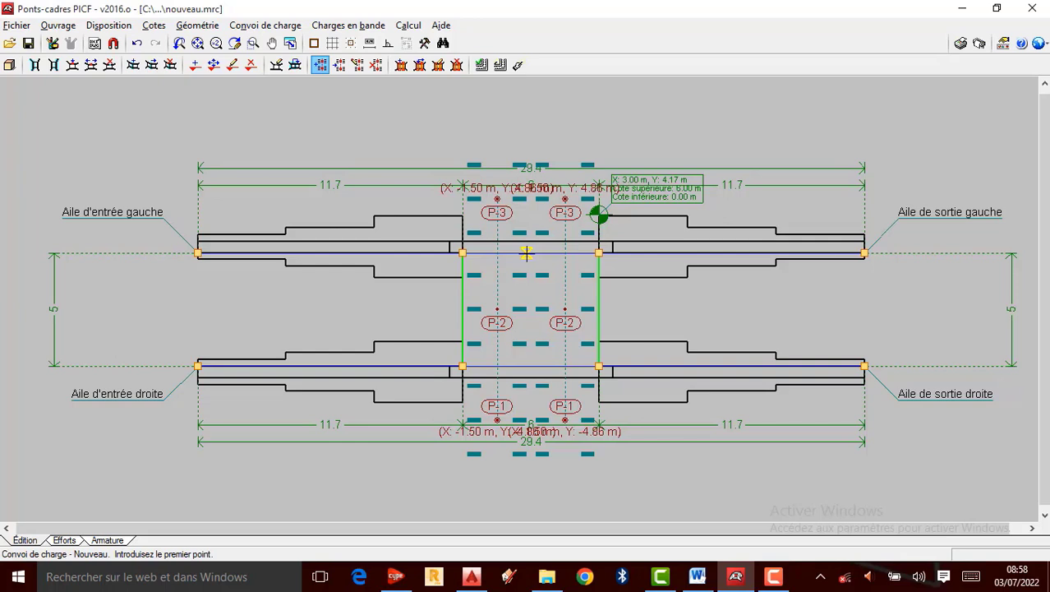
- Review the unit system and energy unit options, closing the settings without changing them
click(1040, 44)
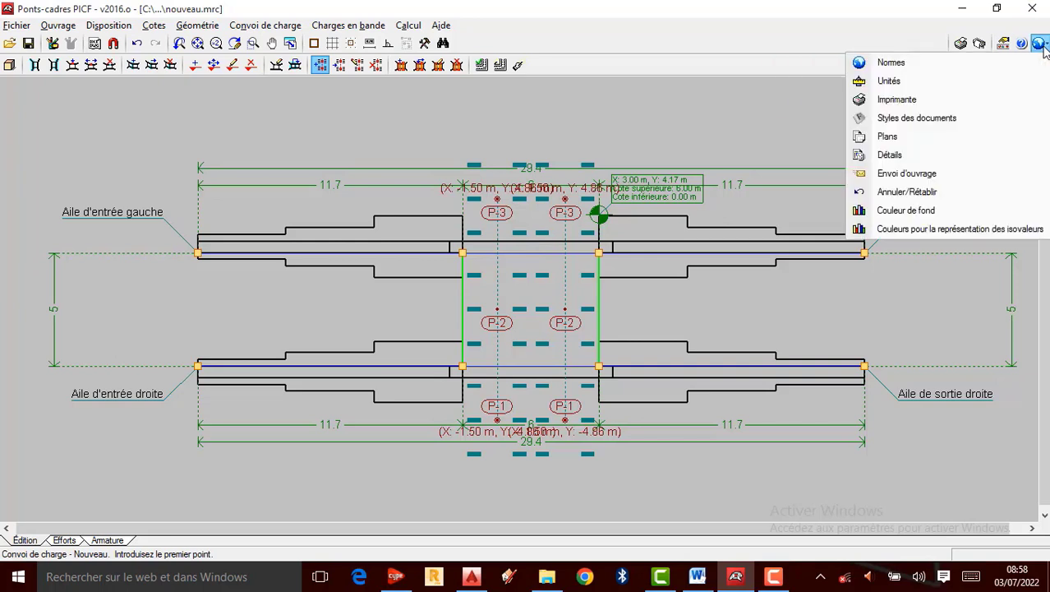
click(899, 82)
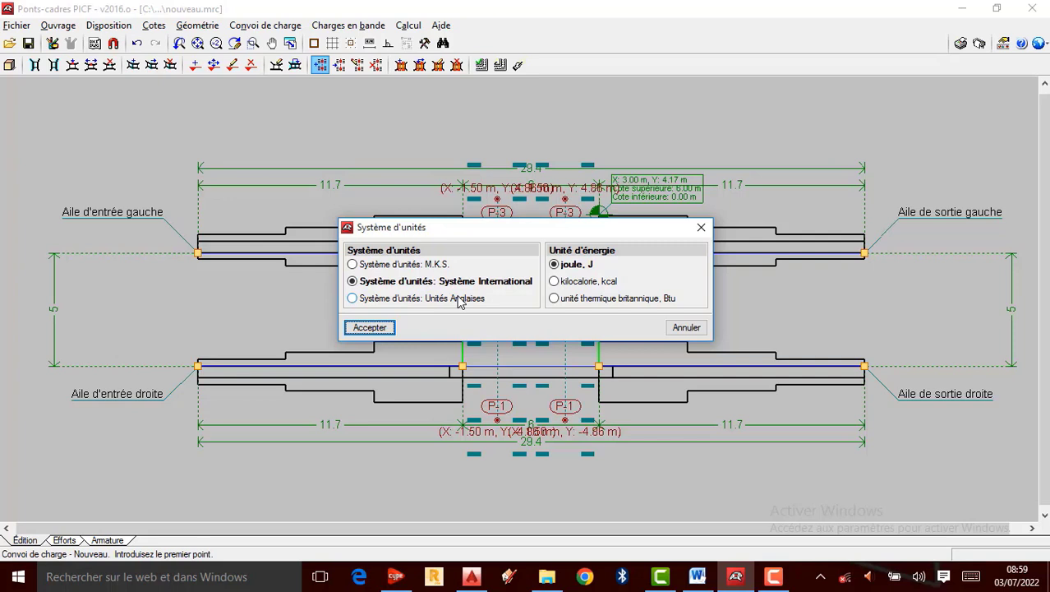
click(701, 227)
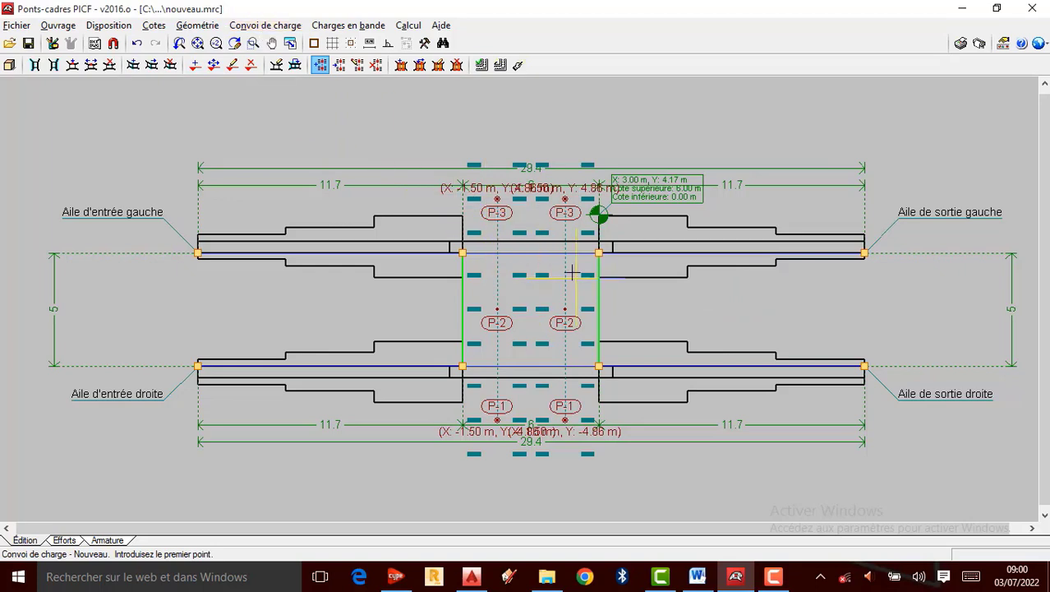
- Leave the load convoy command and restart it to inspect the convoys placed on the frame's plan view
key(Escape)
scroll(547, 288, up, 1)
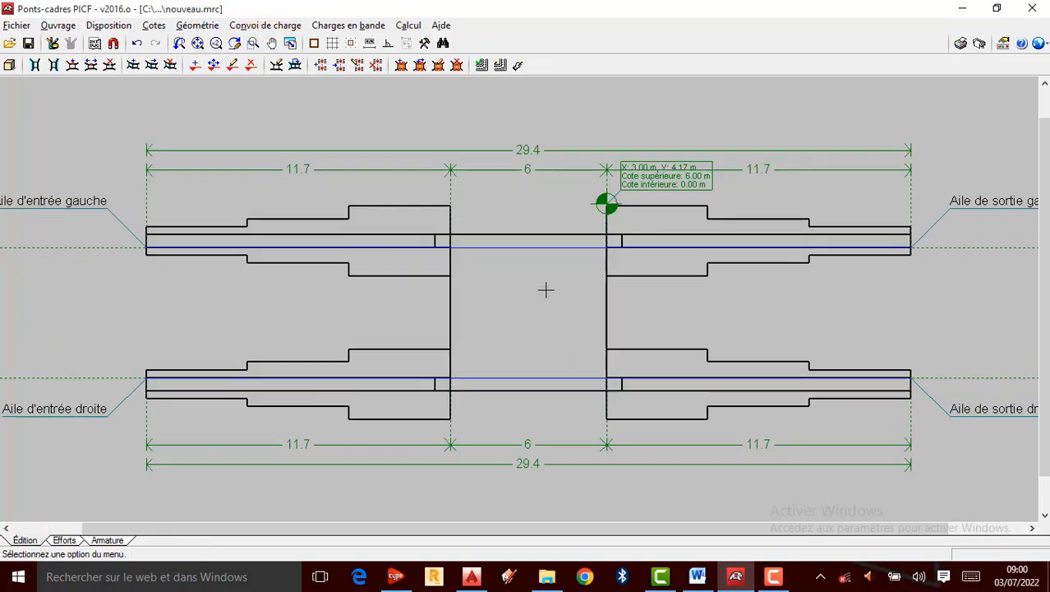
scroll(543, 292, down, 3)
scroll(541, 291, up, 1)
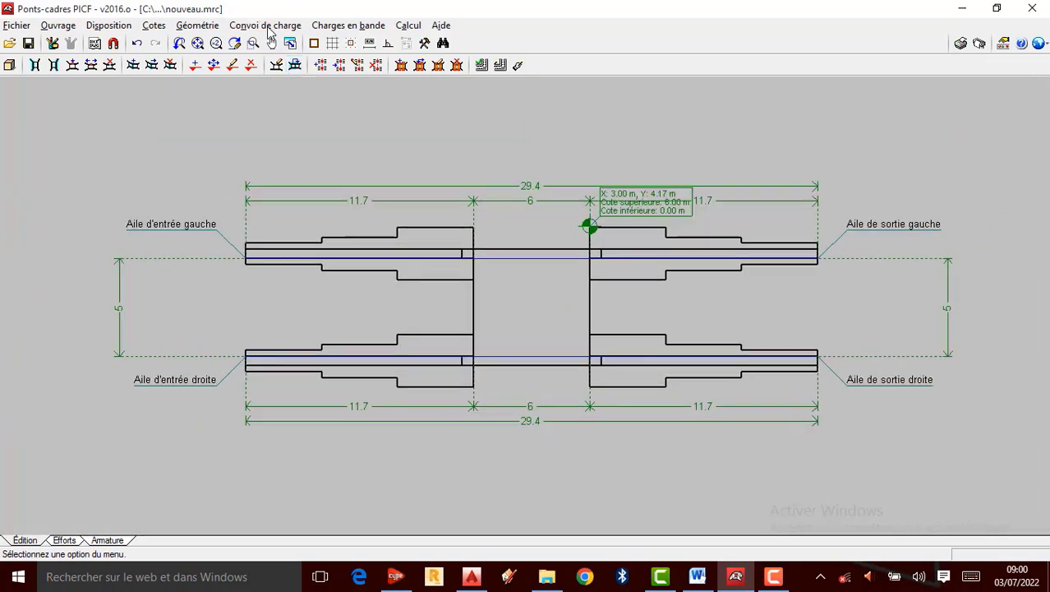
scroll(529, 182, up, 1)
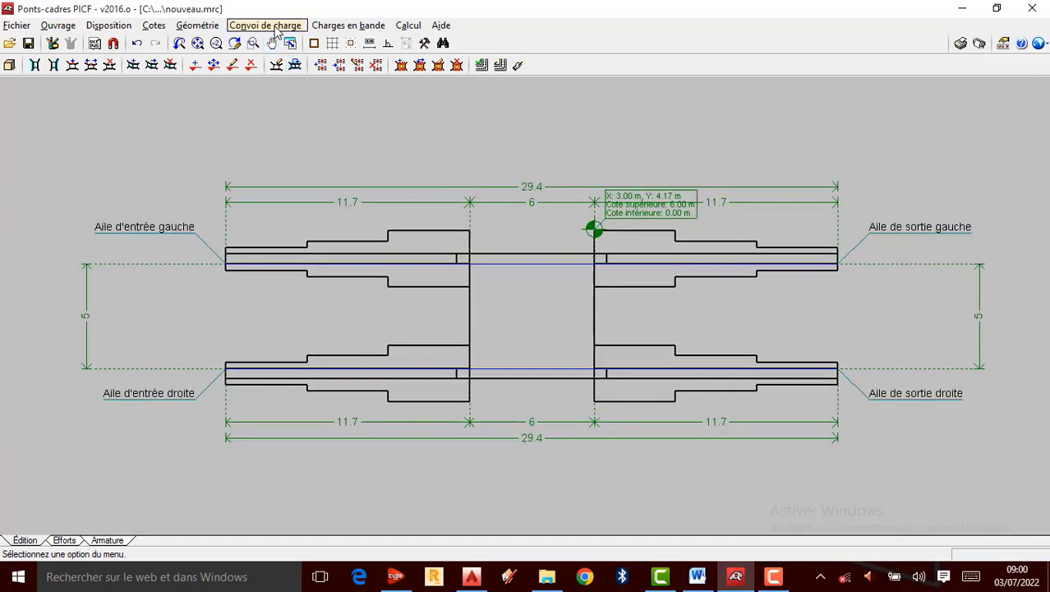
click(275, 26)
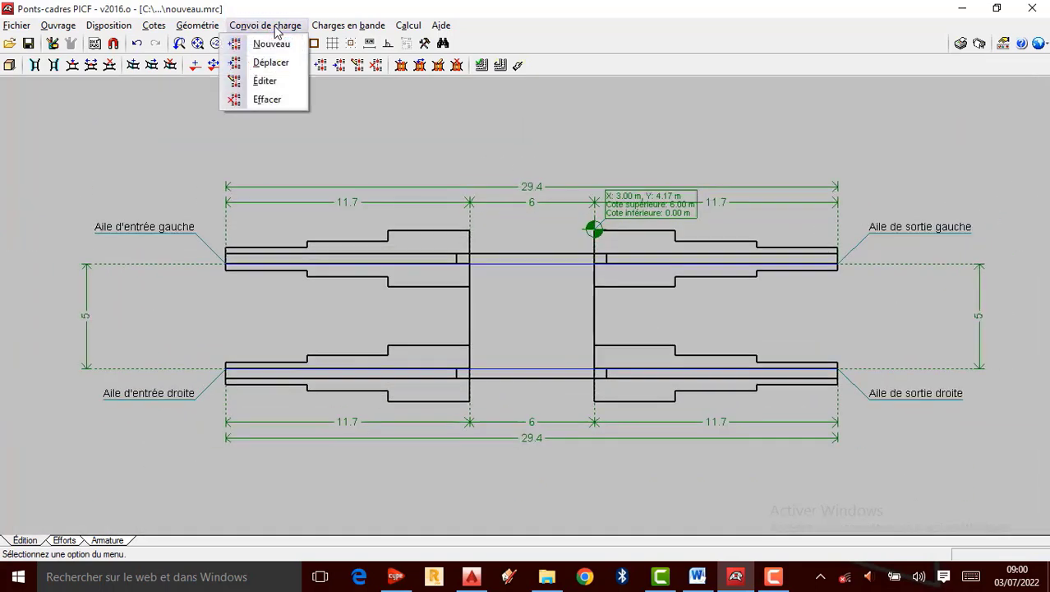
click(271, 46)
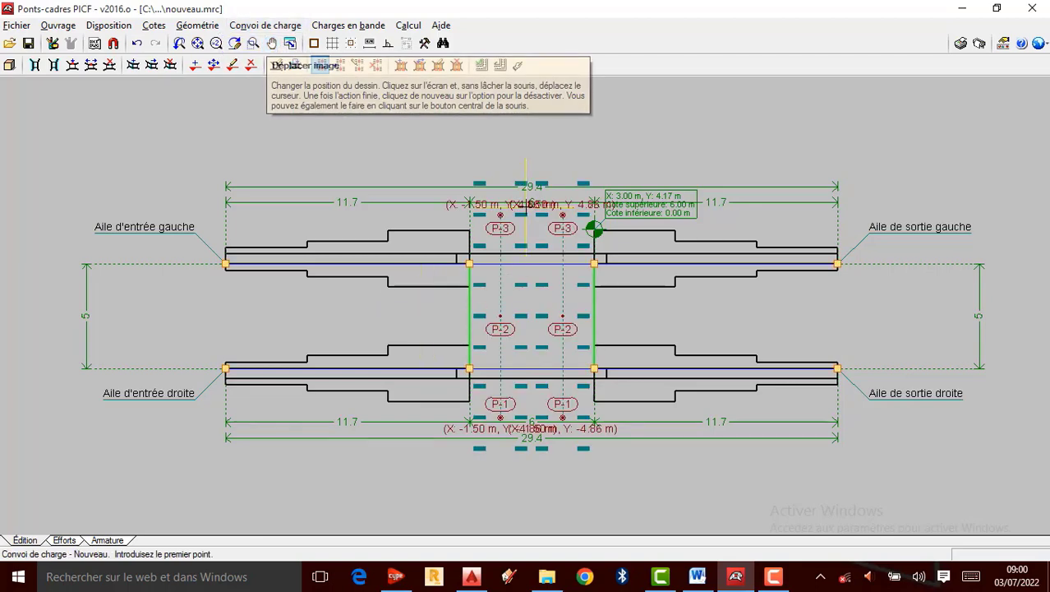
scroll(530, 348, up, 1)
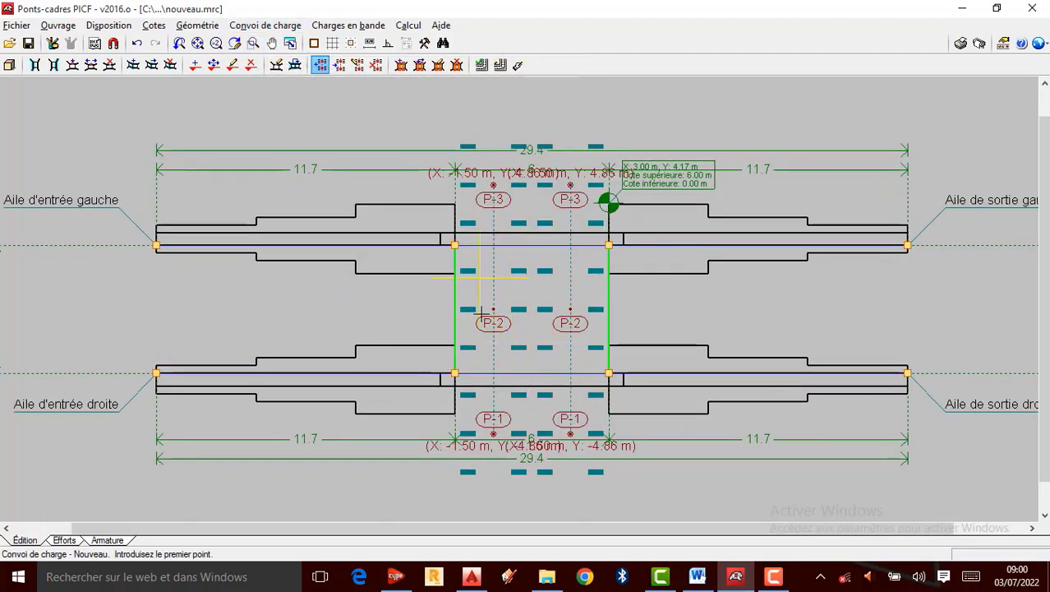
scroll(477, 314, up, 1)
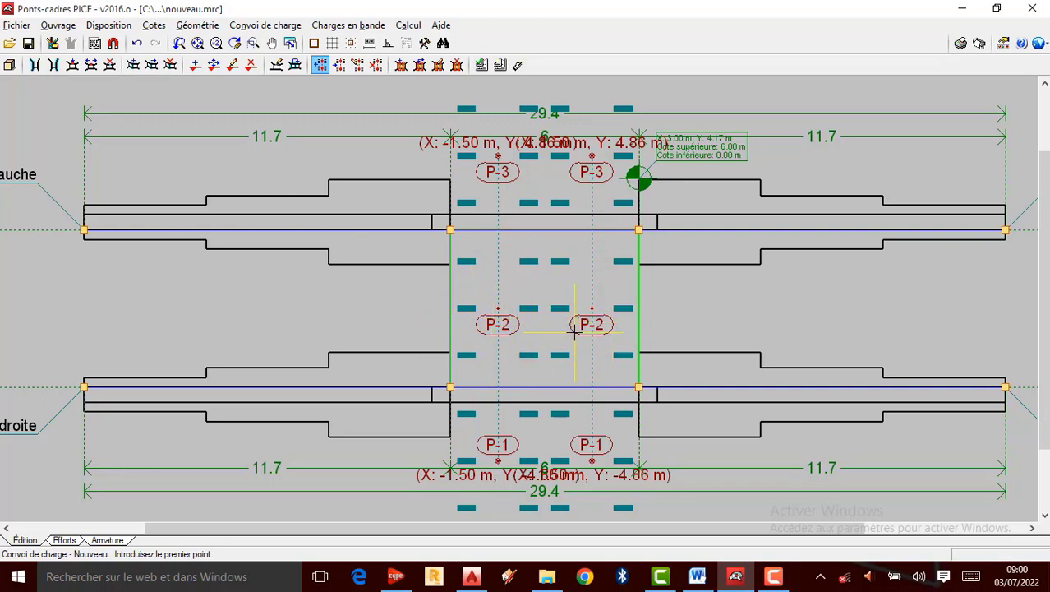
- Delete both load convoys from the frame, the one at X -1.50 m and the one at X 1.50 m
click(252, 26)
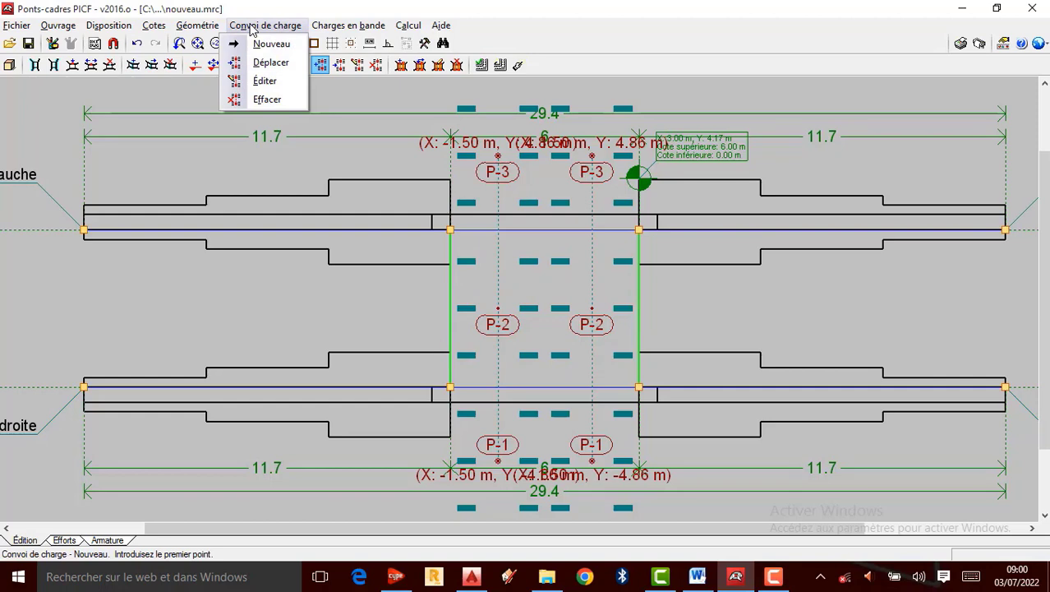
click(268, 100)
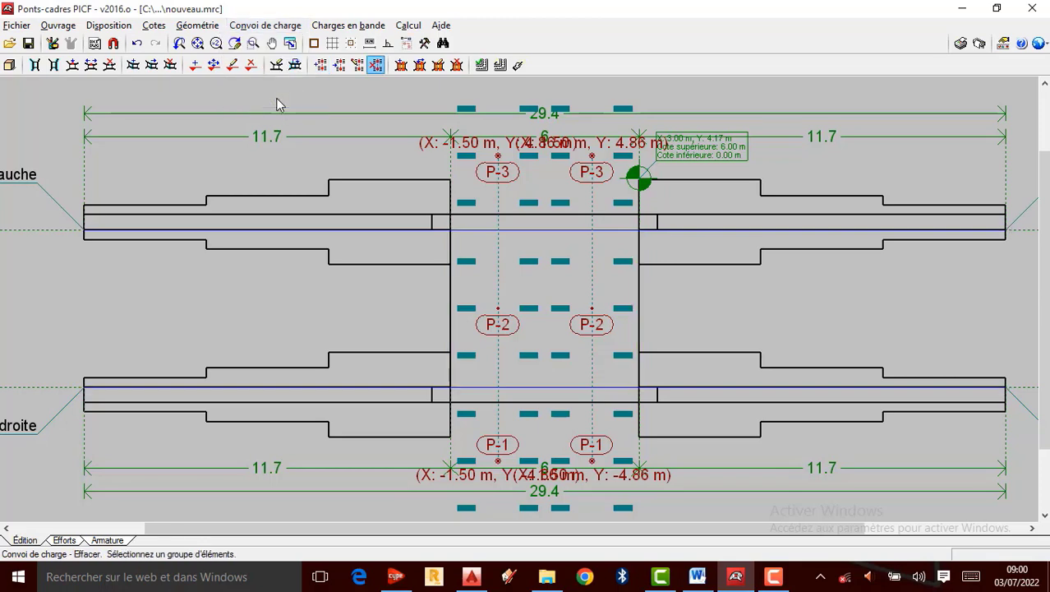
click(501, 322)
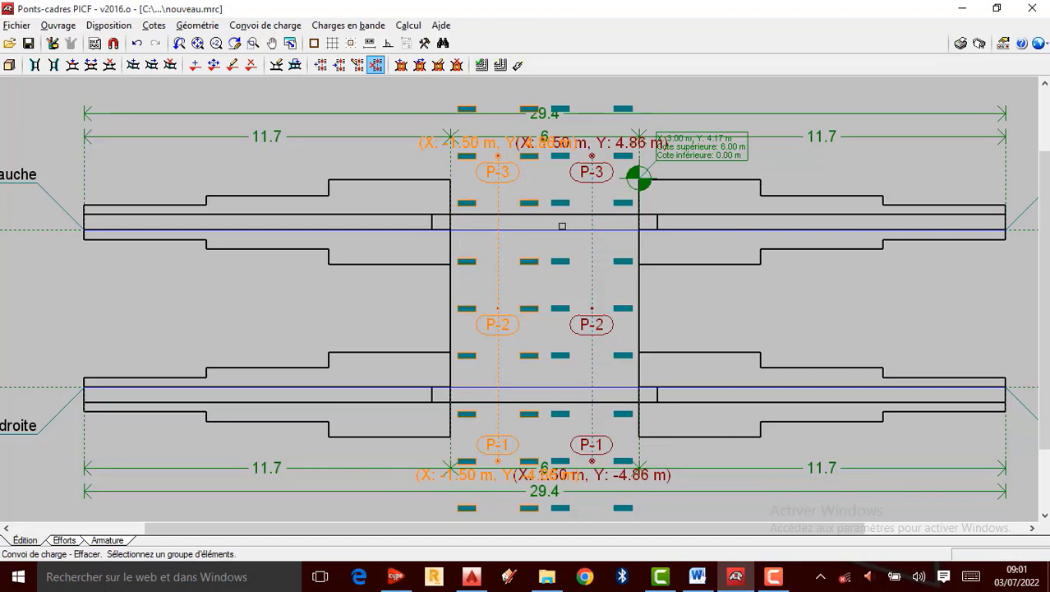
right_click(600, 237)
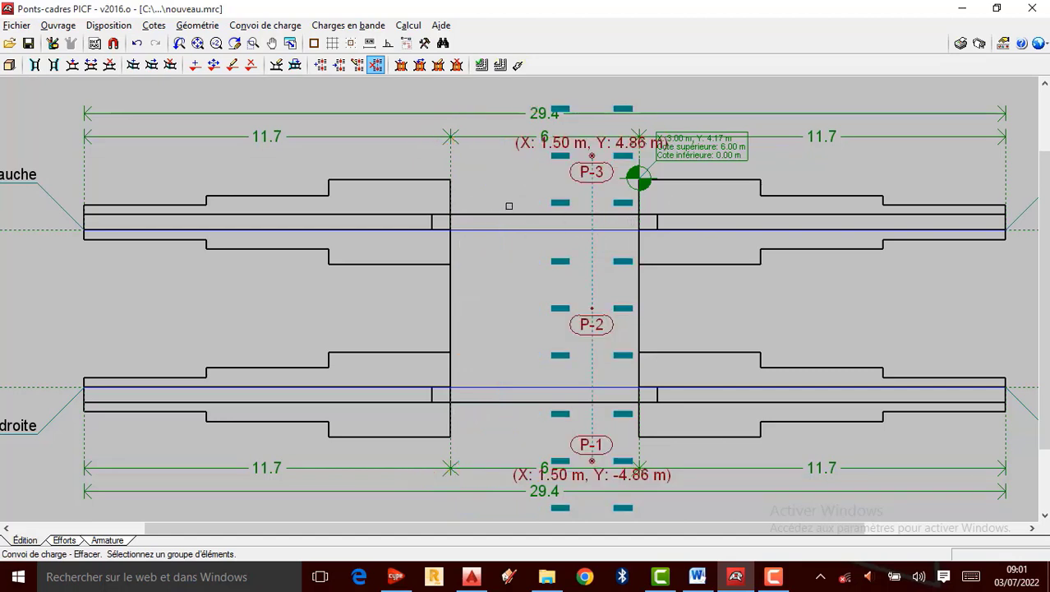
click(593, 257)
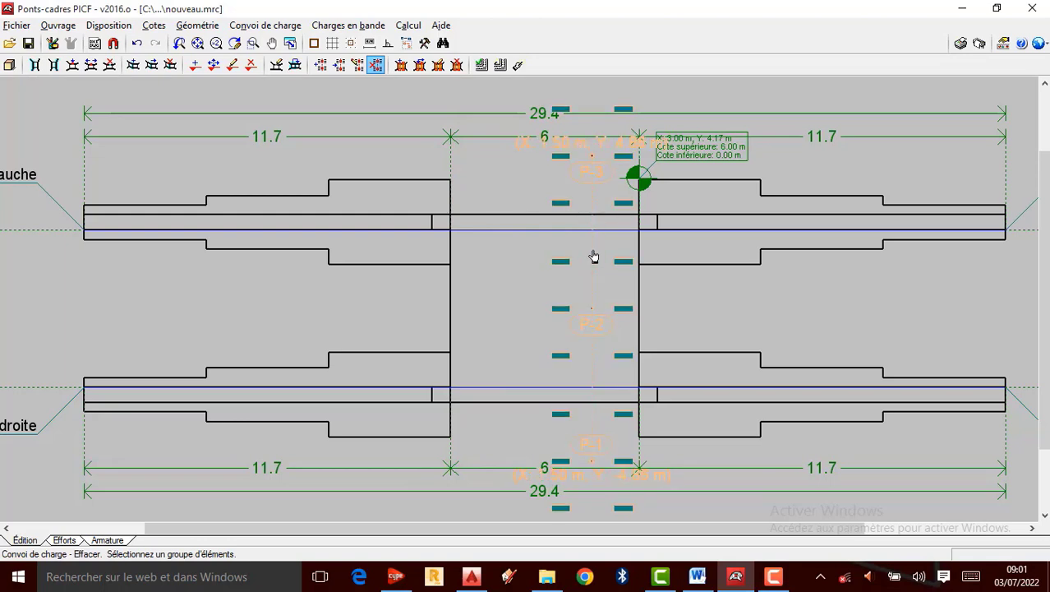
right_click(594, 255)
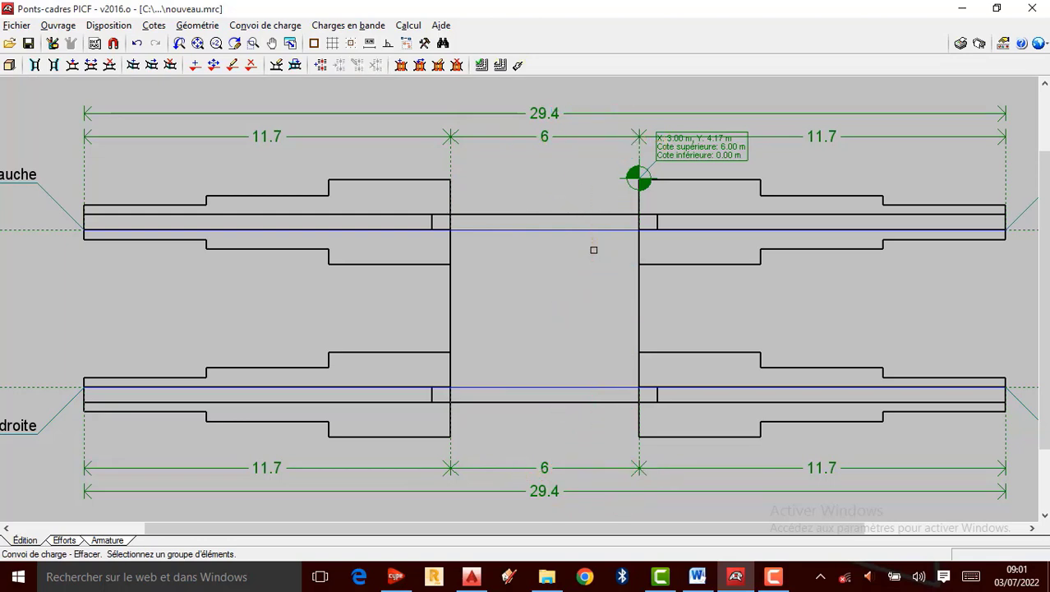
click(278, 26)
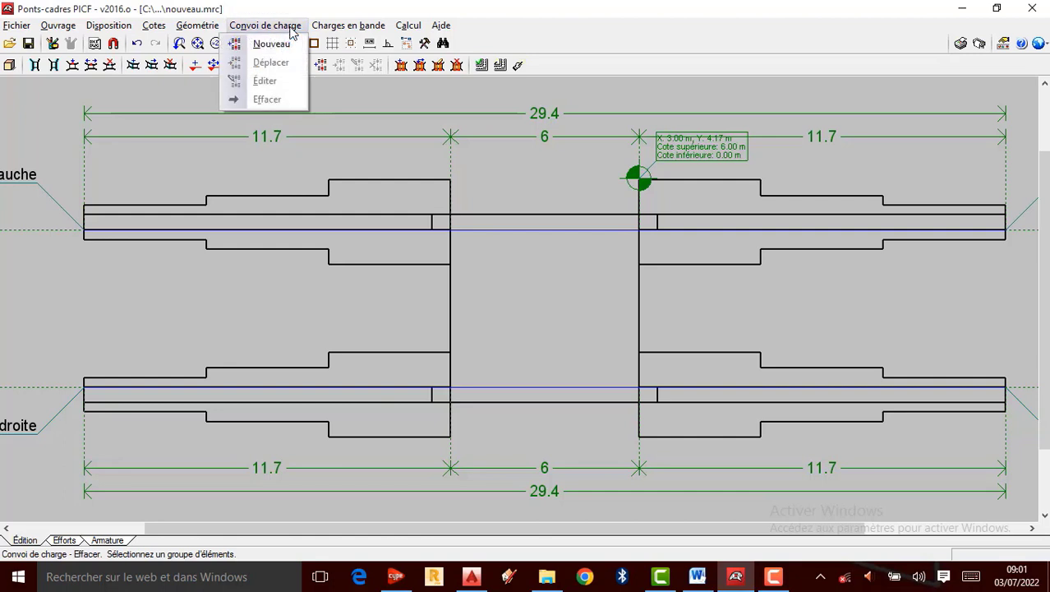
click(280, 46)
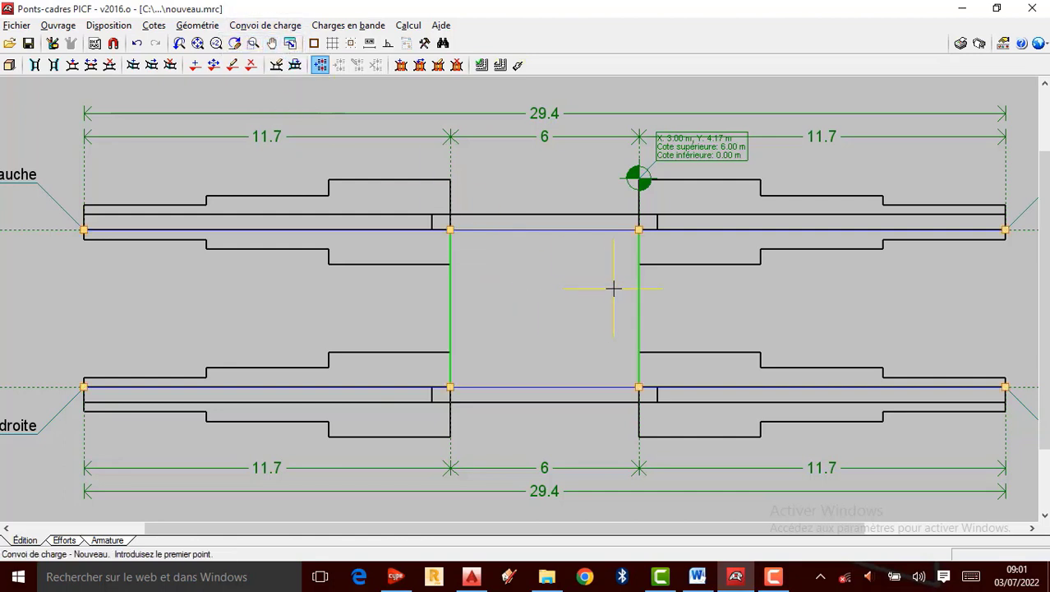
click(268, 29)
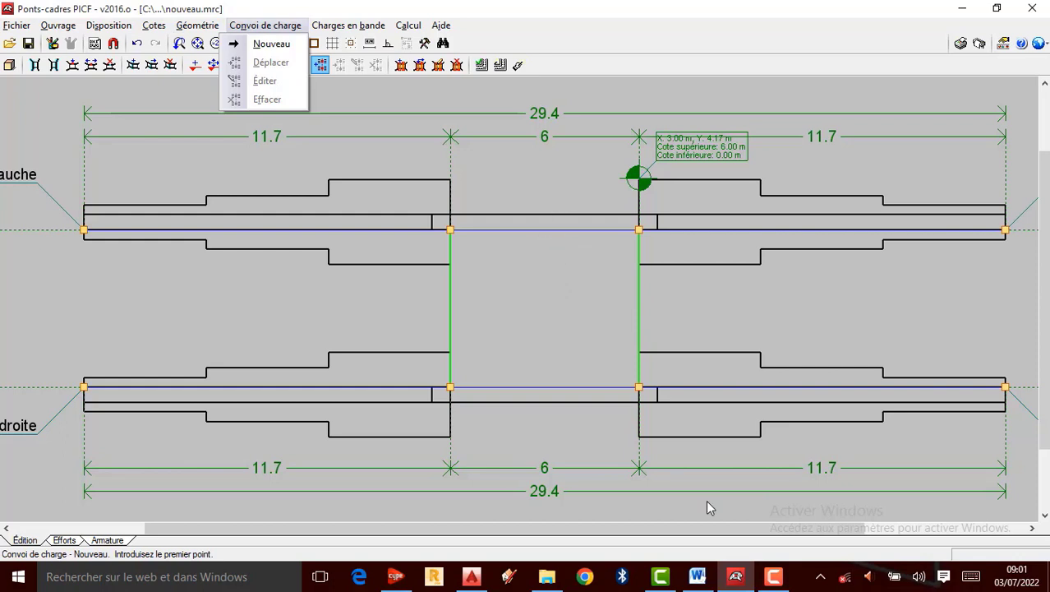
click(691, 324)
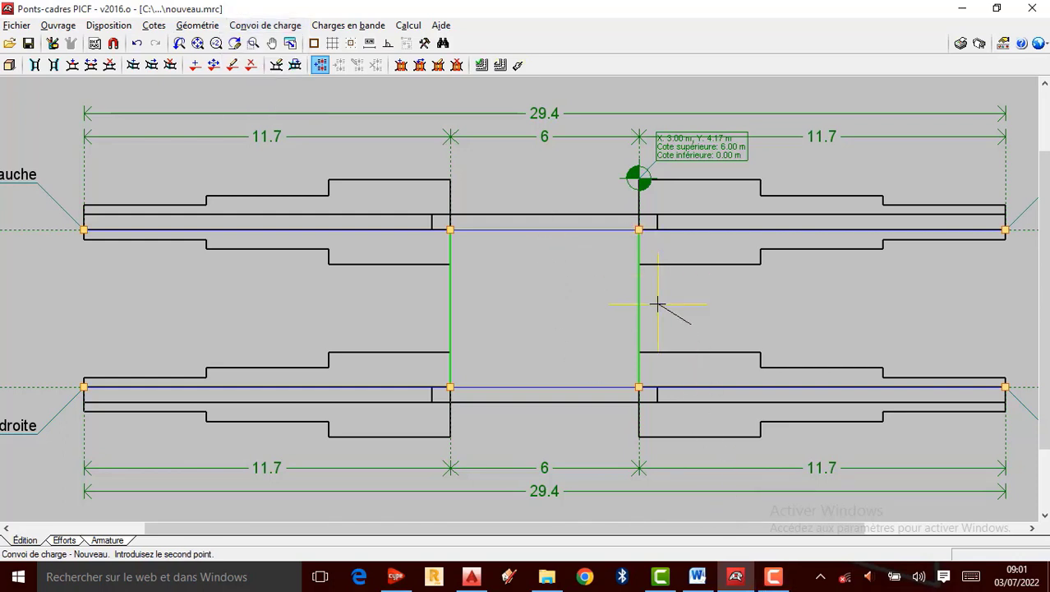
right_click(660, 306)
click(773, 576)
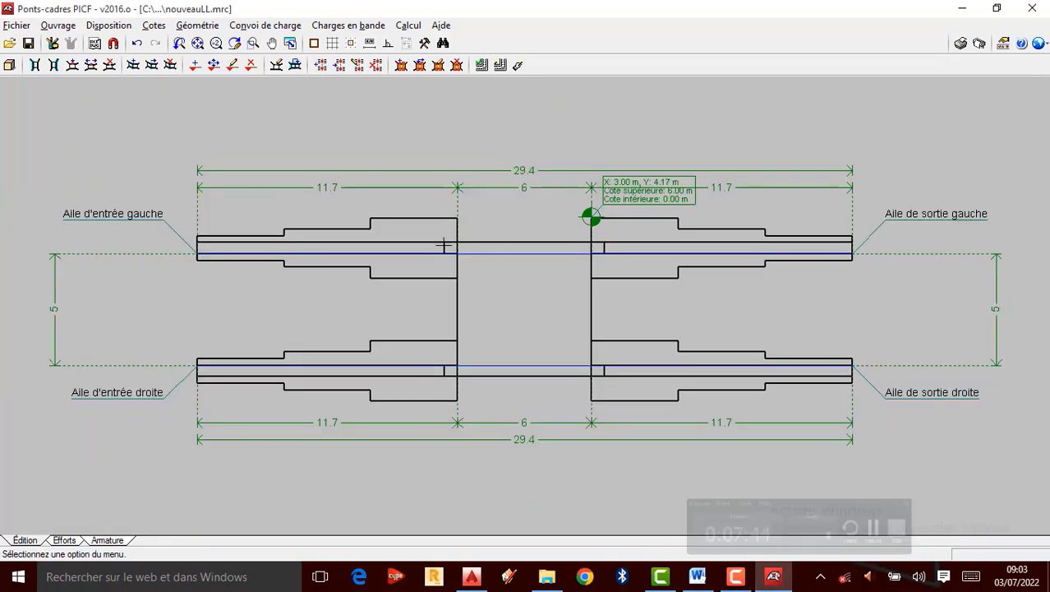
- Open the load convoy at X -1.50 m for editing and review the available convoy types
scroll(526, 263, up, 2)
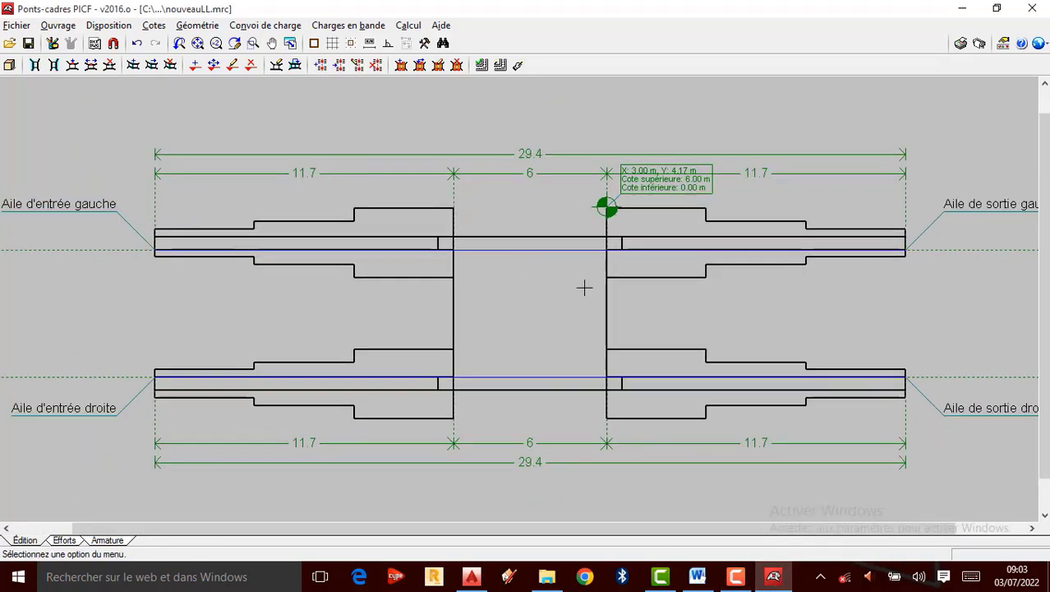
scroll(584, 287, down, 1)
click(265, 26)
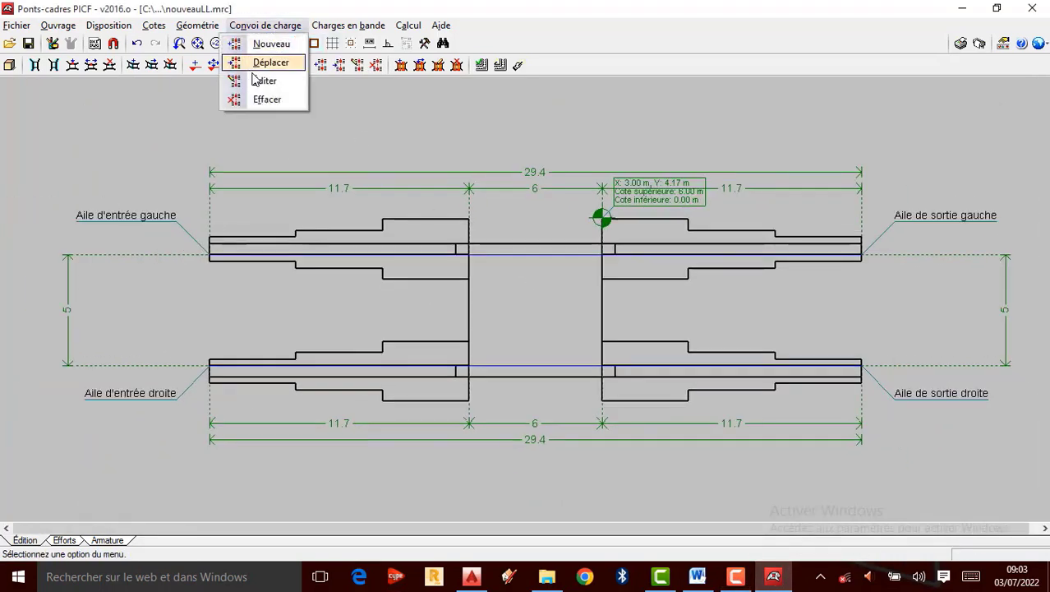
click(270, 44)
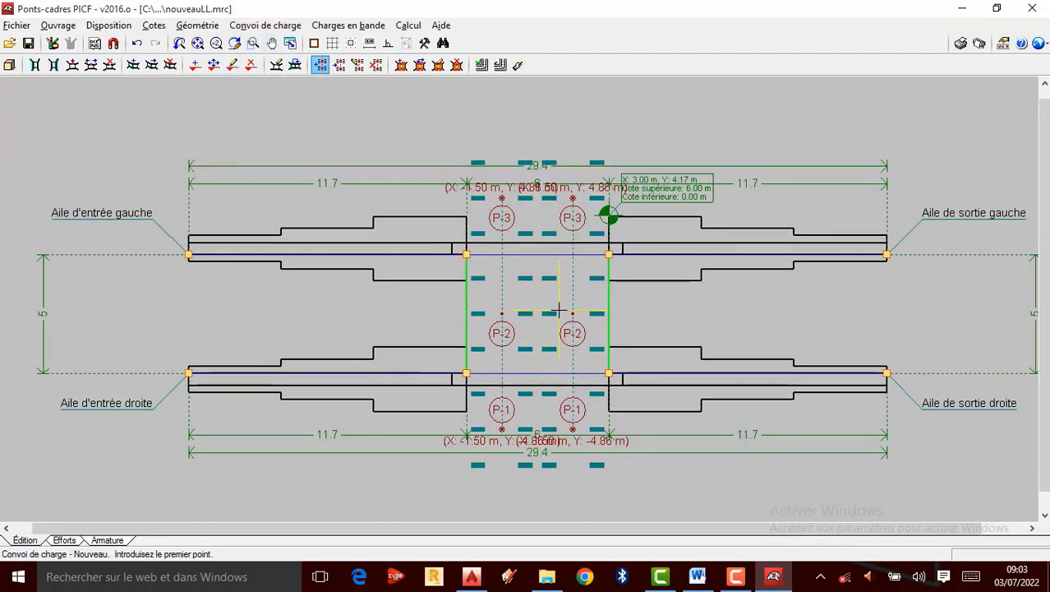
click(271, 25)
click(266, 82)
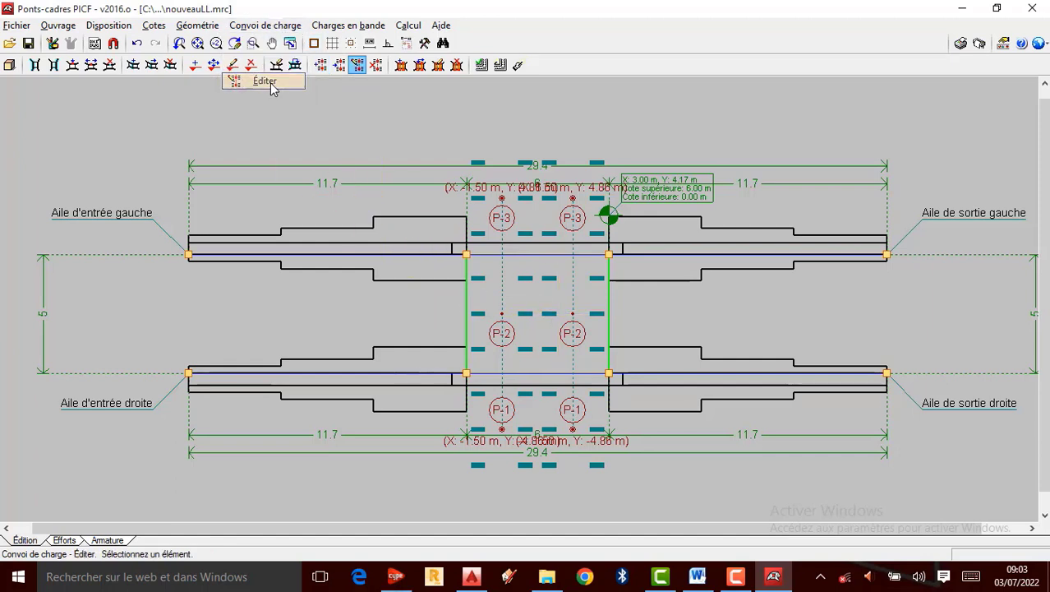
click(502, 319)
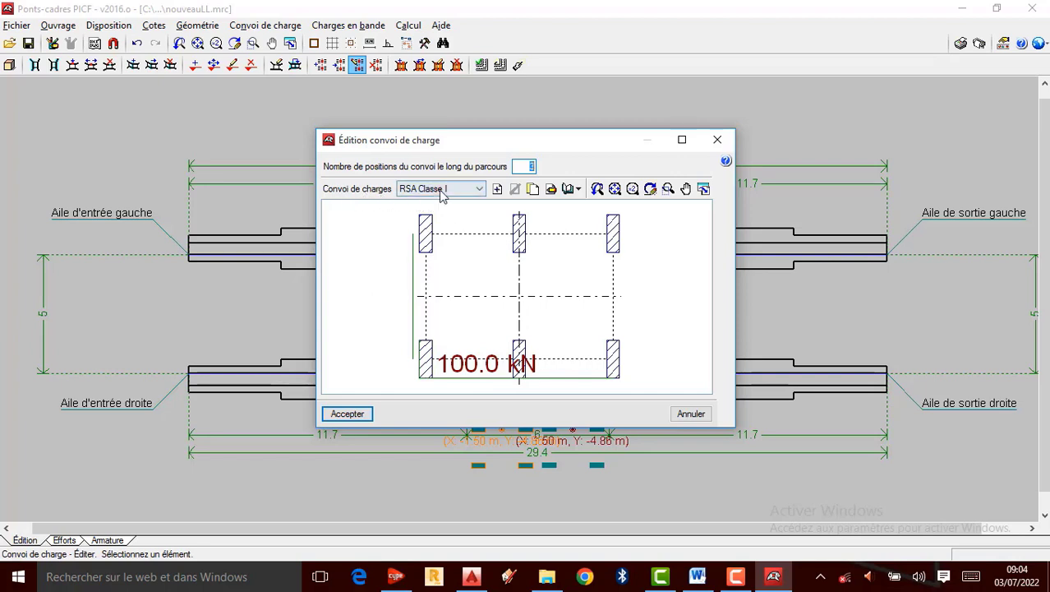
click(480, 190)
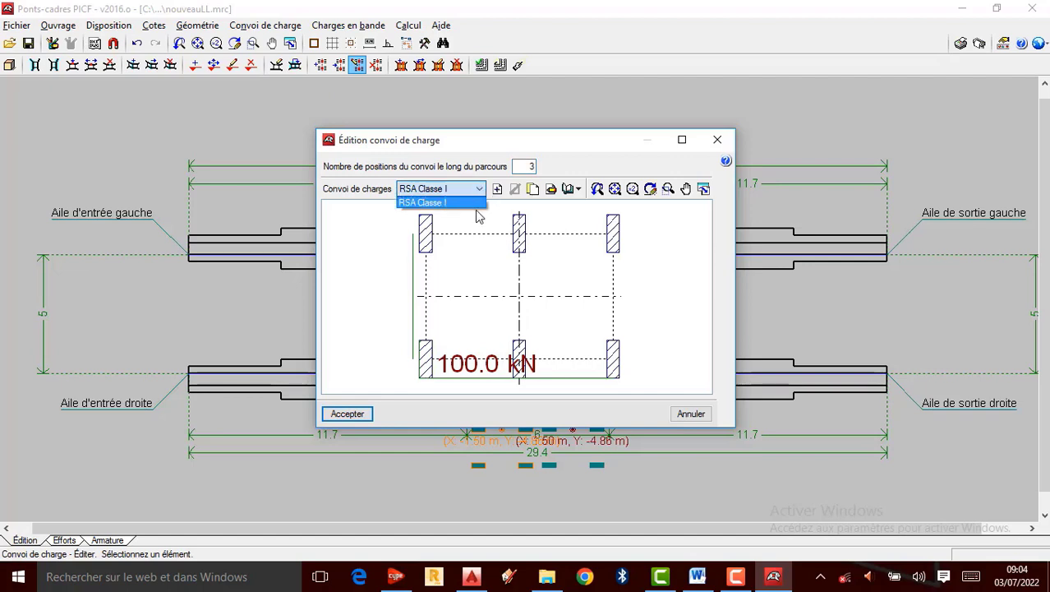
- Try defining a new load convoy with a second load row, and discard it together with the convoy edit
click(497, 190)
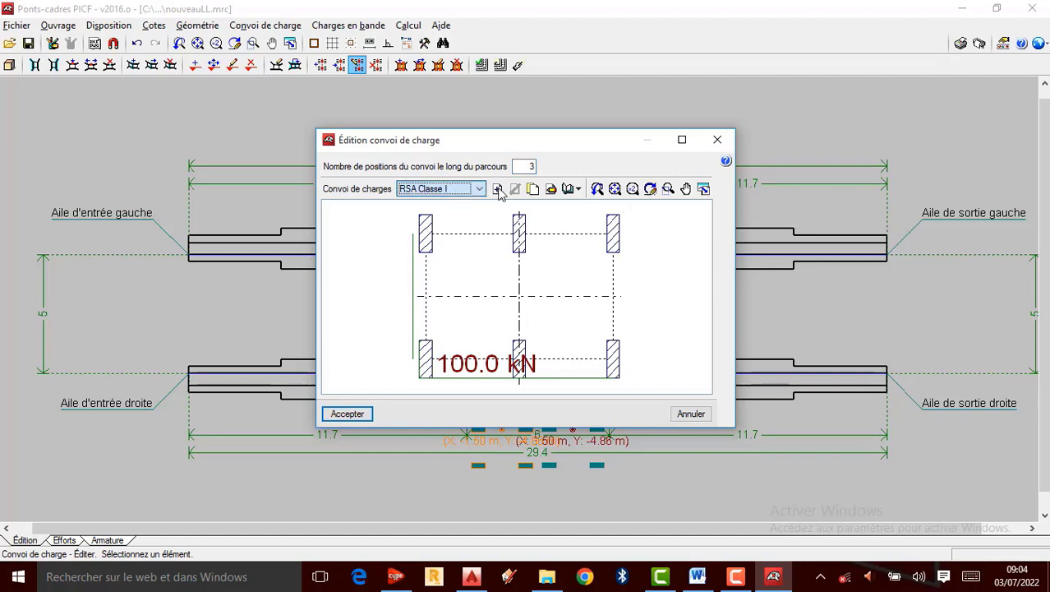
click(498, 190)
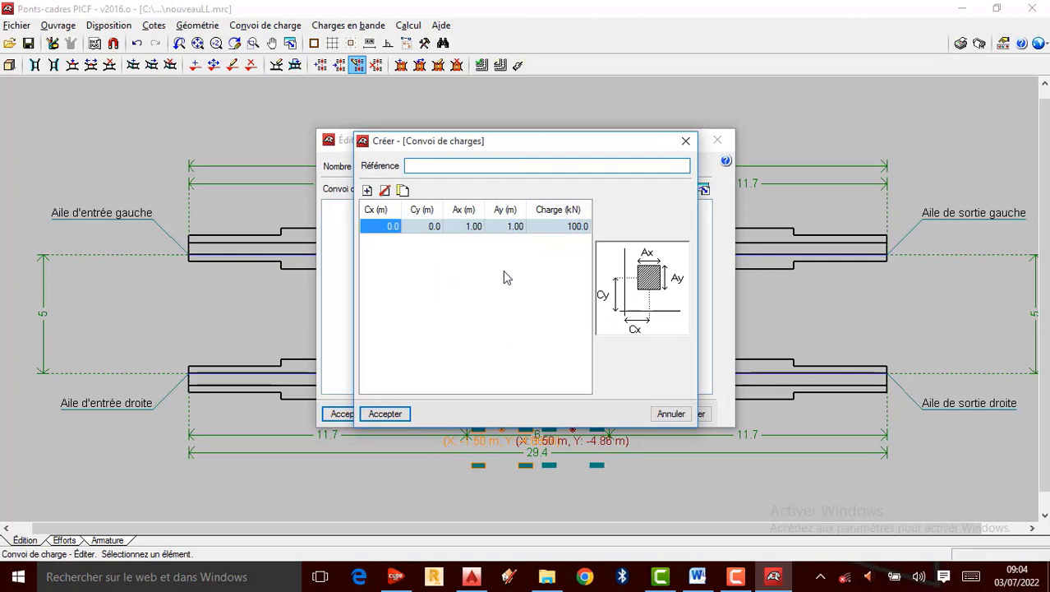
click(481, 234)
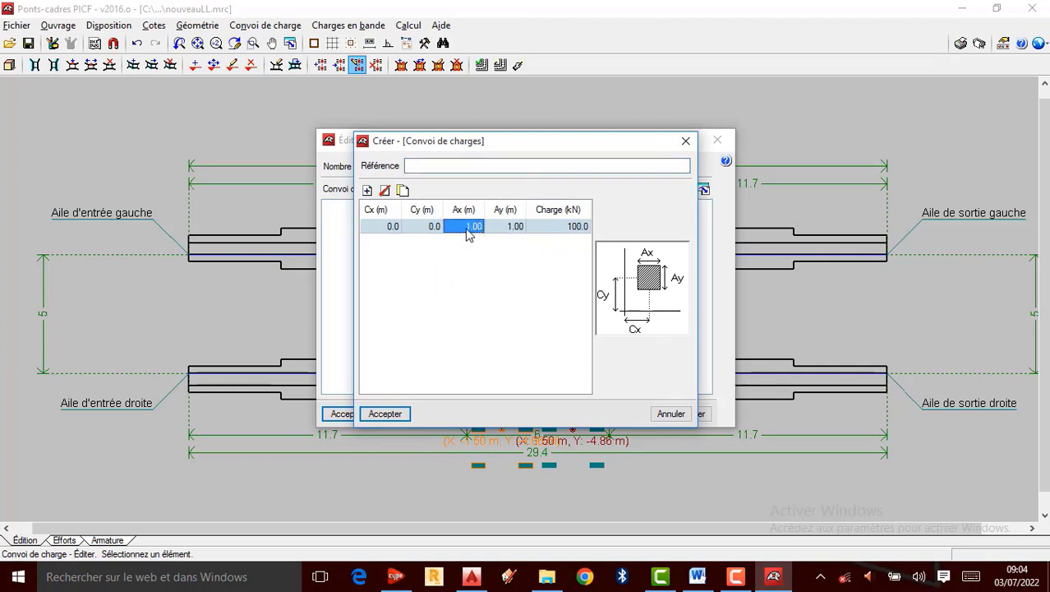
click(368, 190)
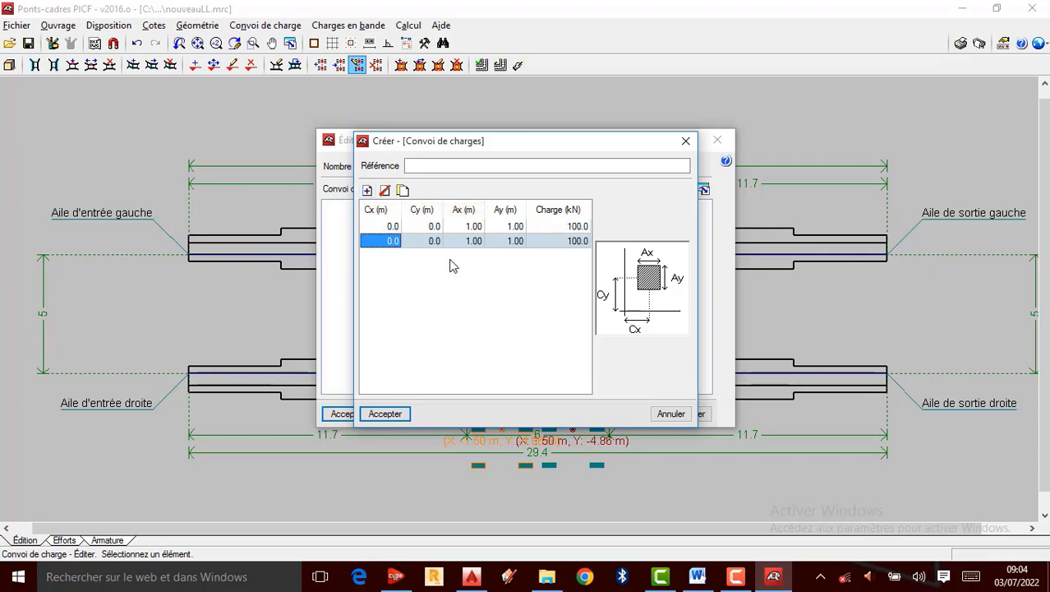
click(686, 140)
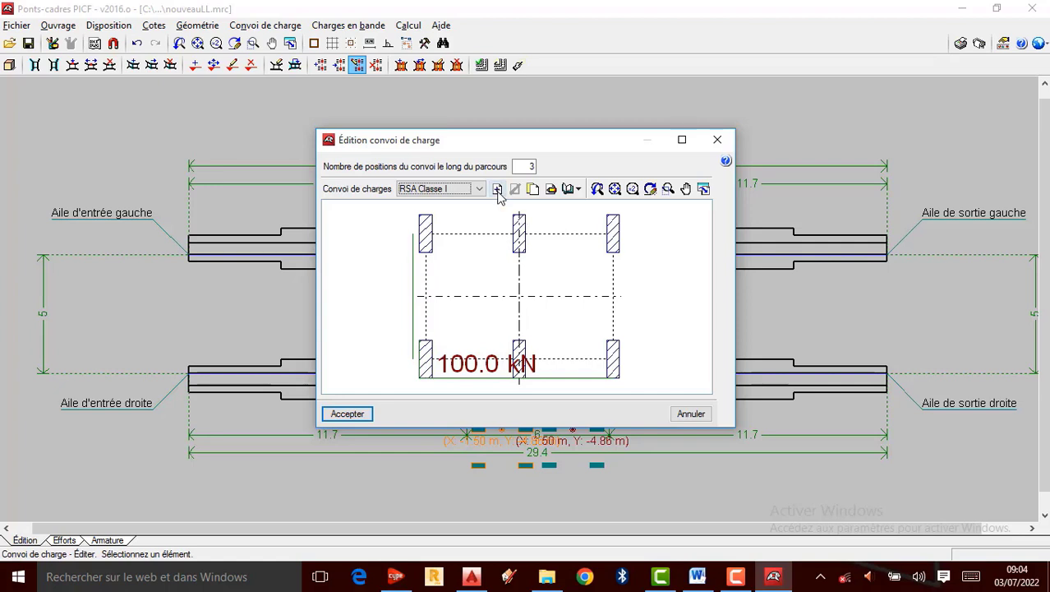
click(718, 141)
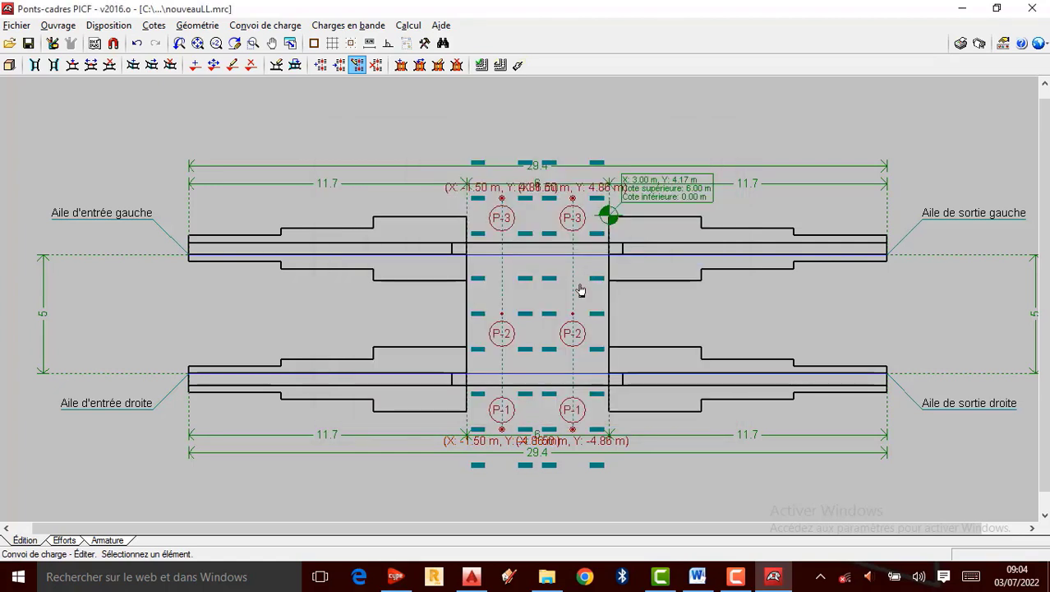
- Open the load convoy at X 1.50 m, examine its wheel layout and the new convoy definition form, and close without changes
click(574, 317)
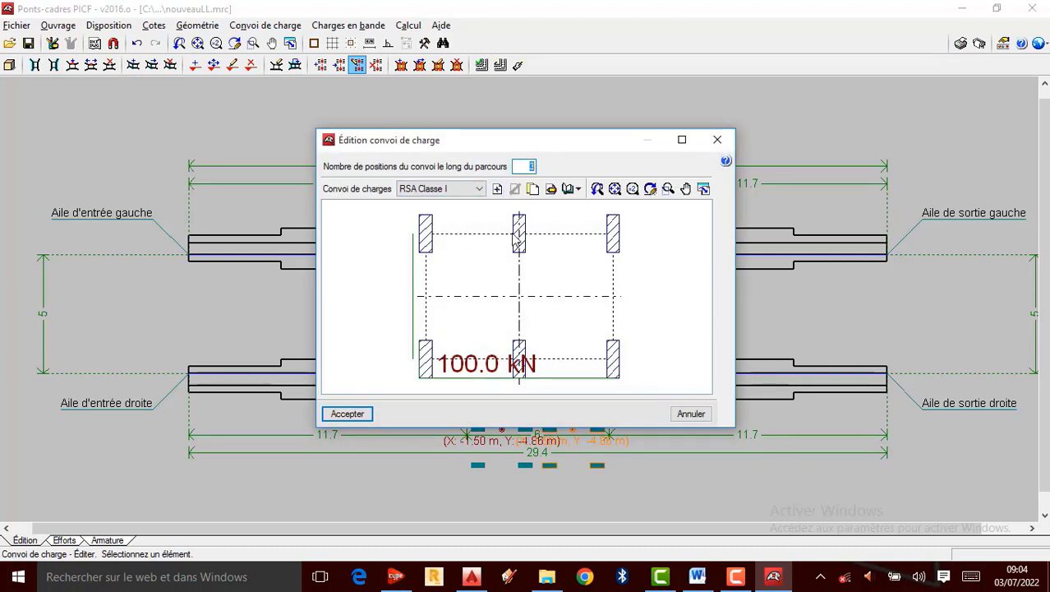
click(497, 189)
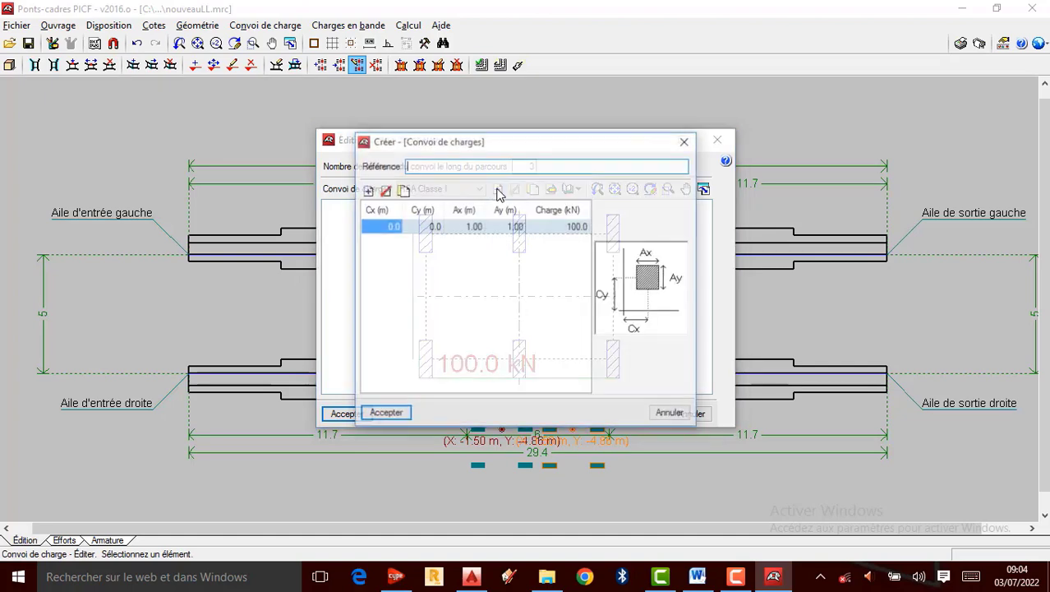
click(684, 142)
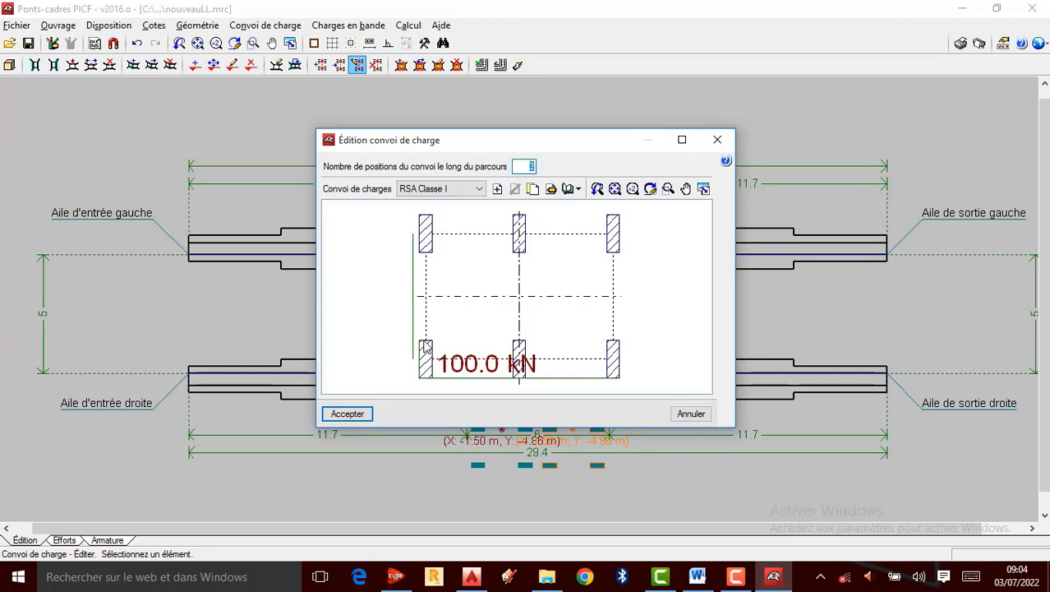
click(498, 189)
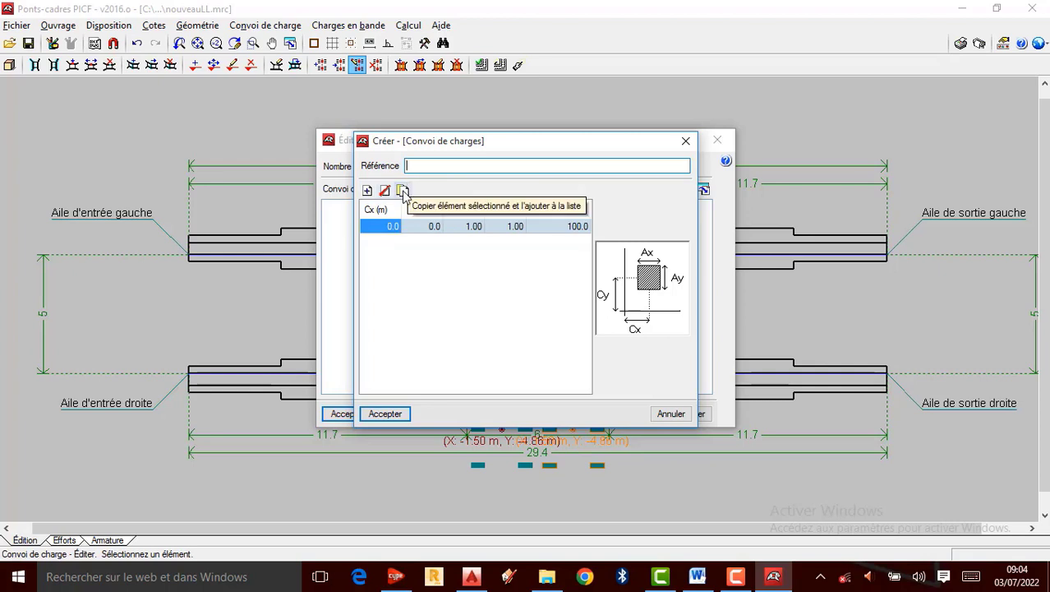
click(686, 141)
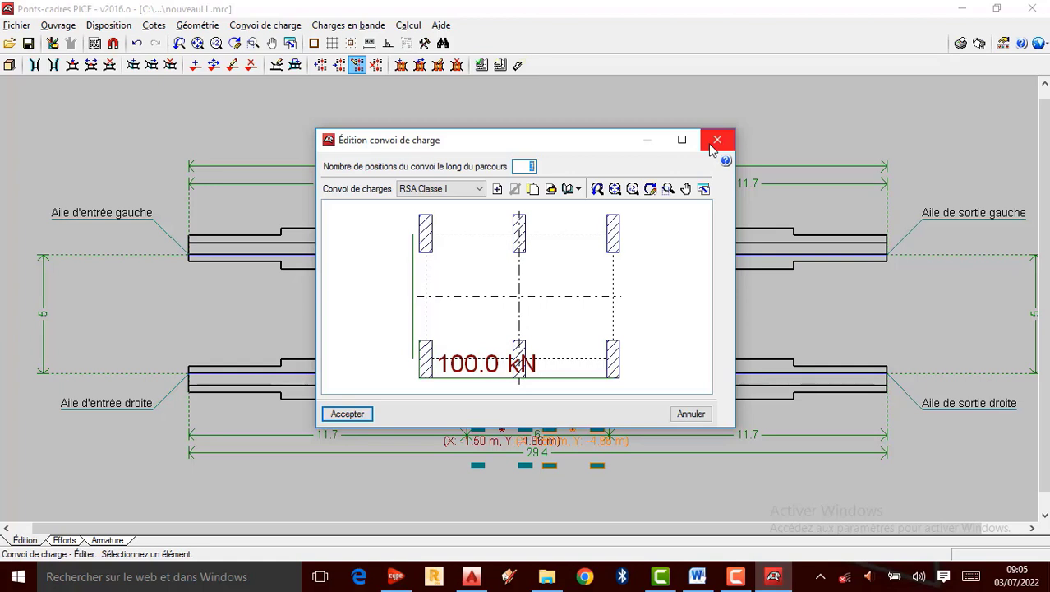
scroll(516, 246, up, 1)
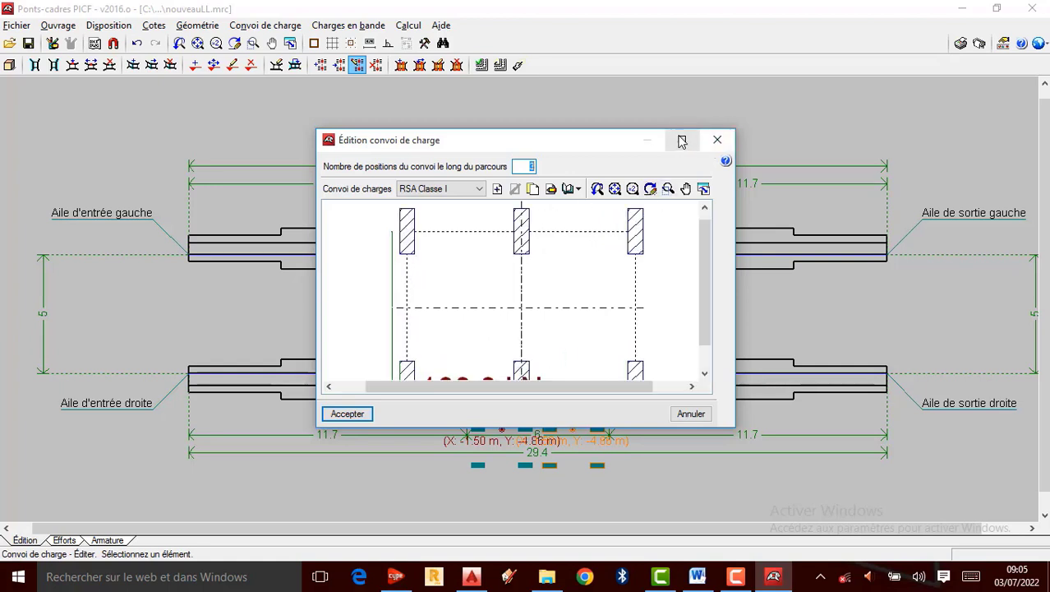
scroll(493, 283, down, 1)
click(719, 137)
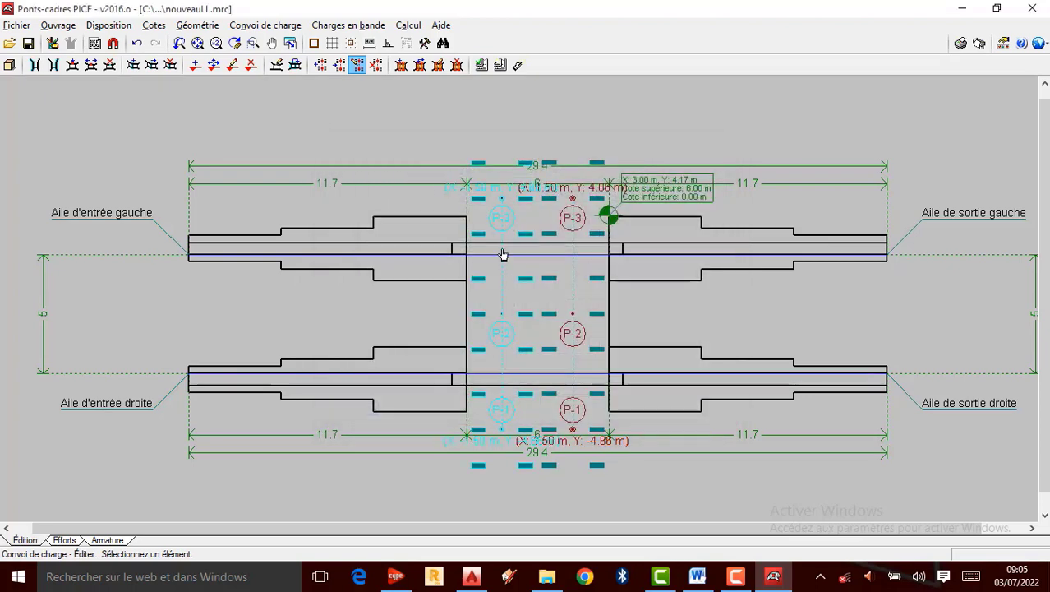
- Inspect the frame and its wing walls from another angle in the 3D view, and return to the plan
scroll(503, 254, up, 1)
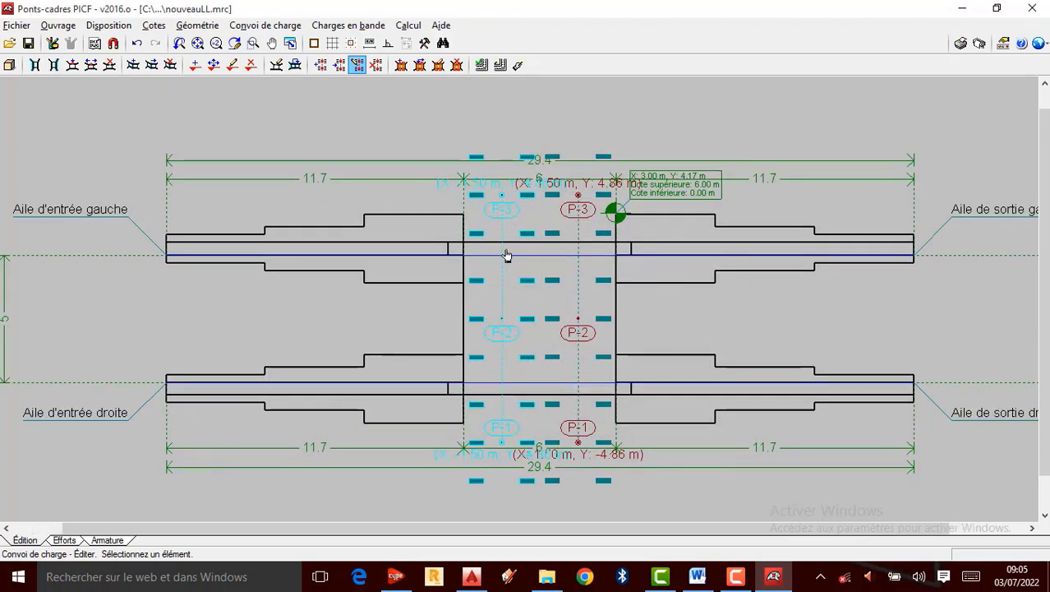
click(493, 323)
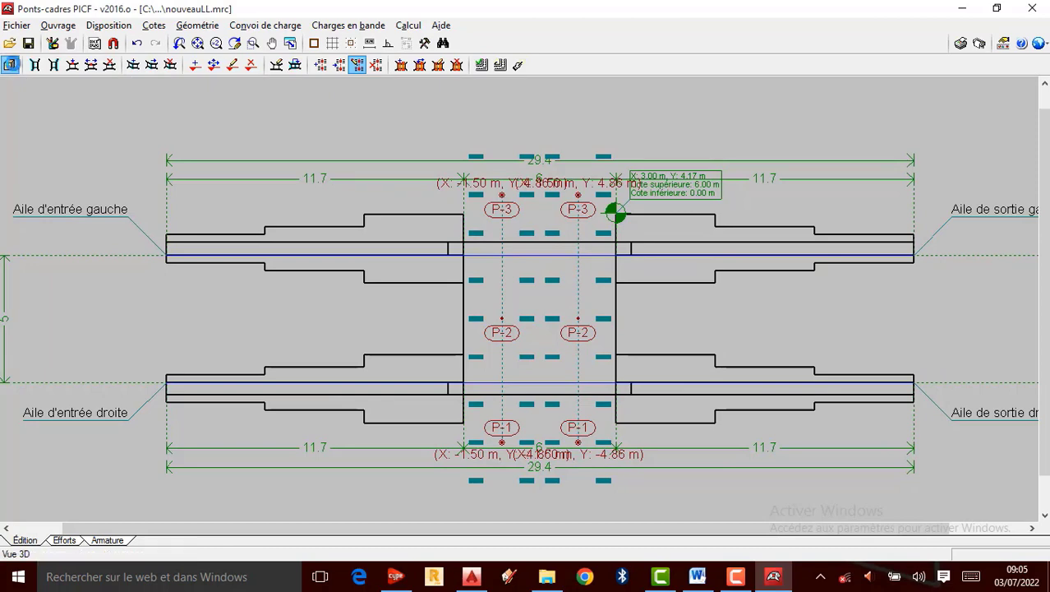
click(10, 65)
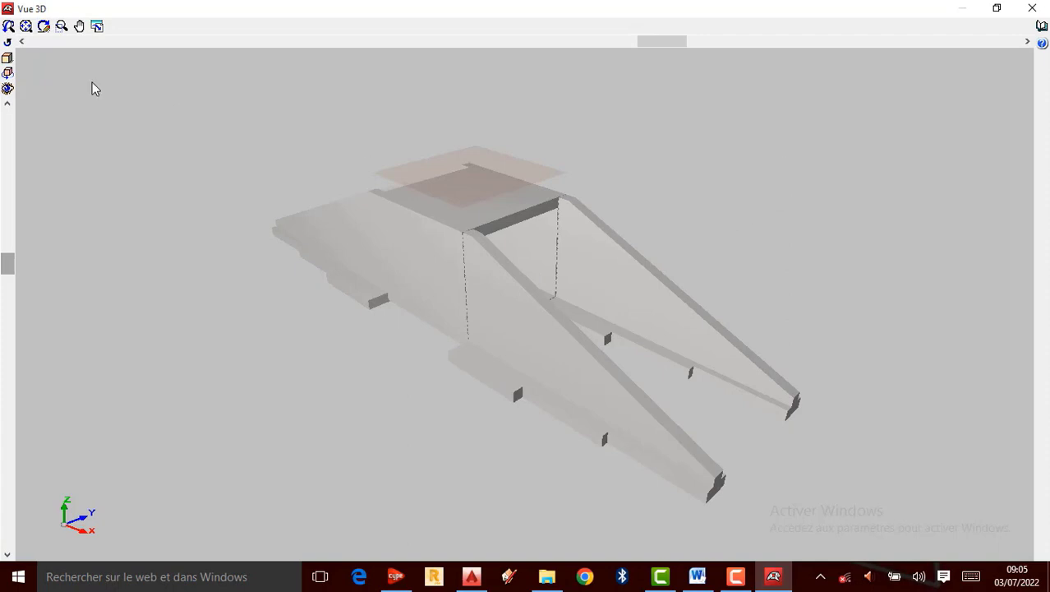
drag(635, 310, 994, 348)
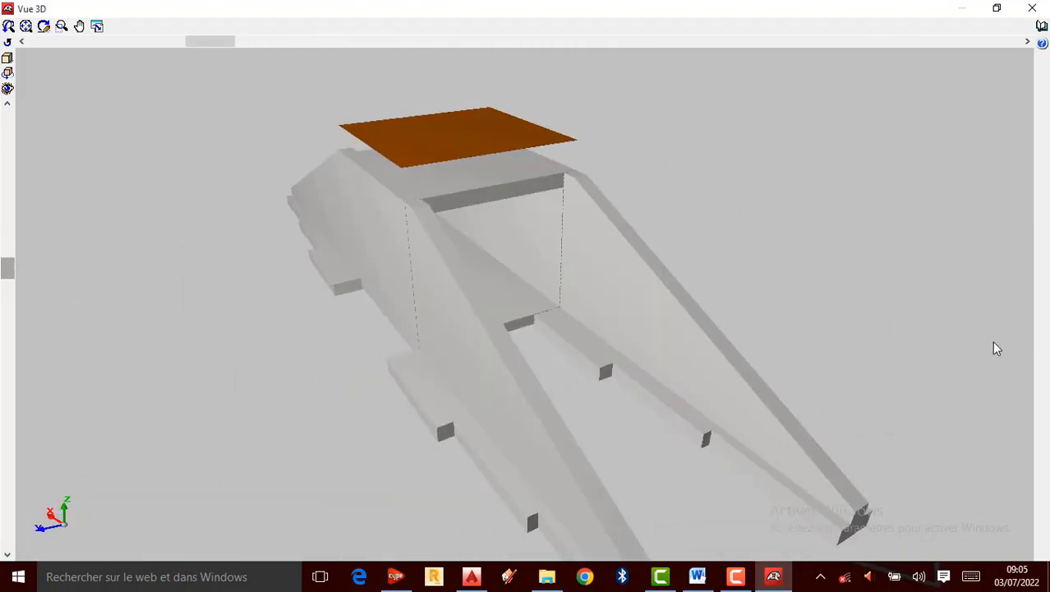
click(1032, 8)
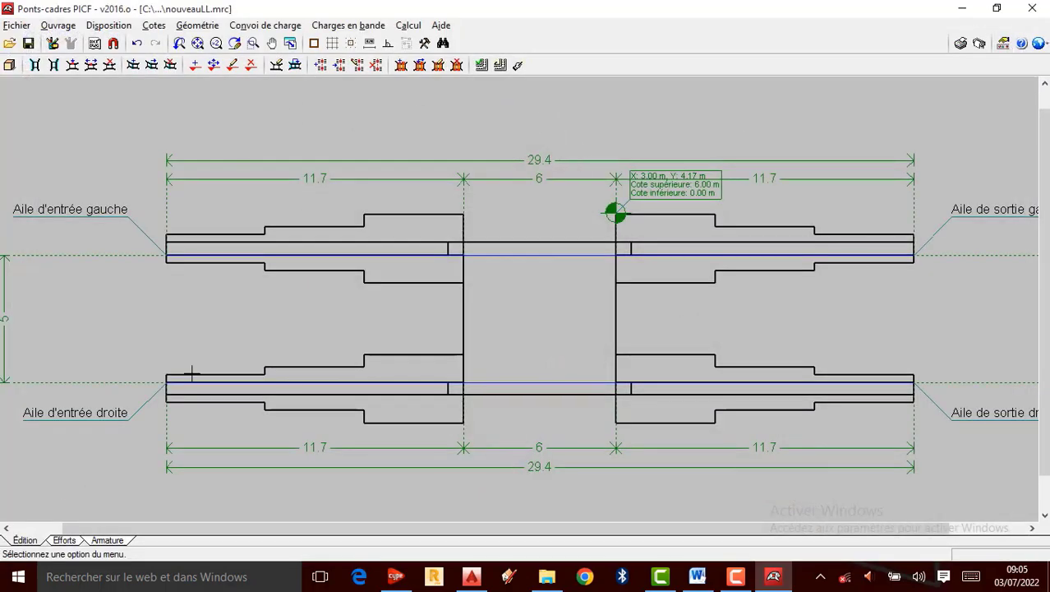
- Start a new load convoy to examine the positions and coordinates of the existing convoys over the frame's plan
click(264, 26)
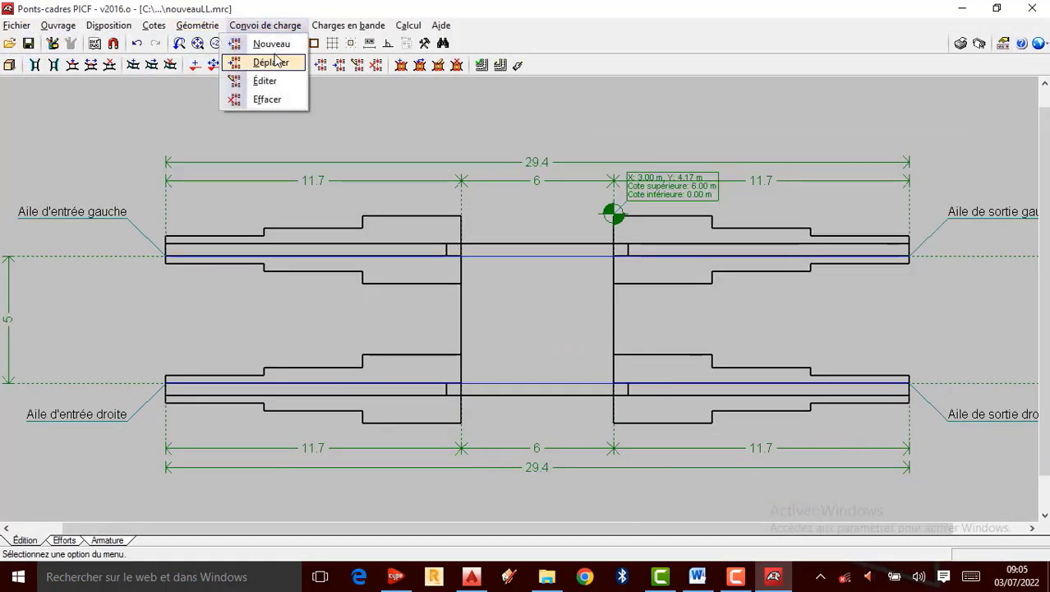
click(267, 42)
scroll(592, 226, down, 3)
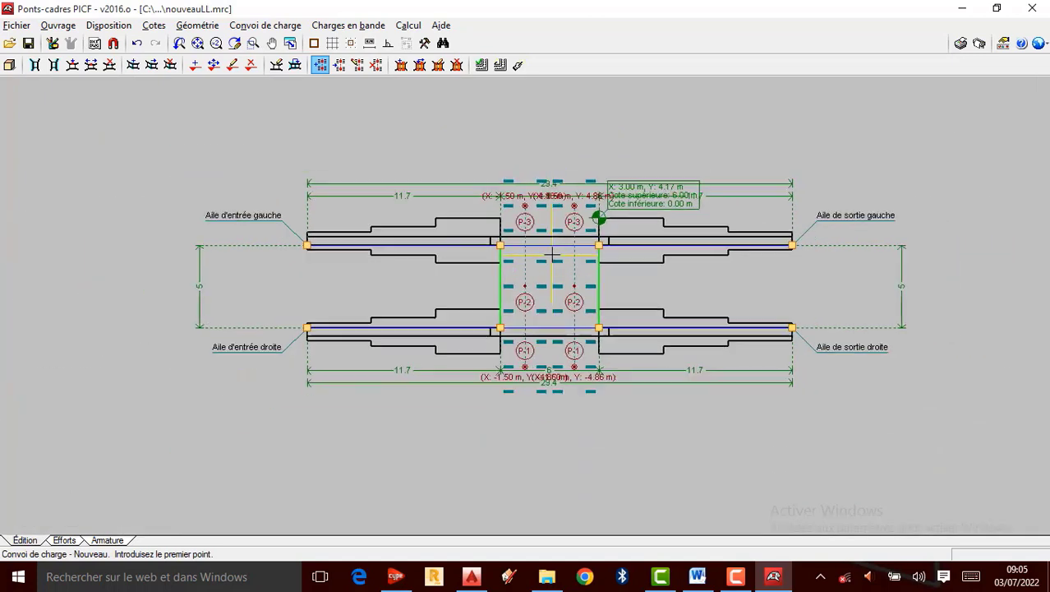
scroll(511, 238, up, 2)
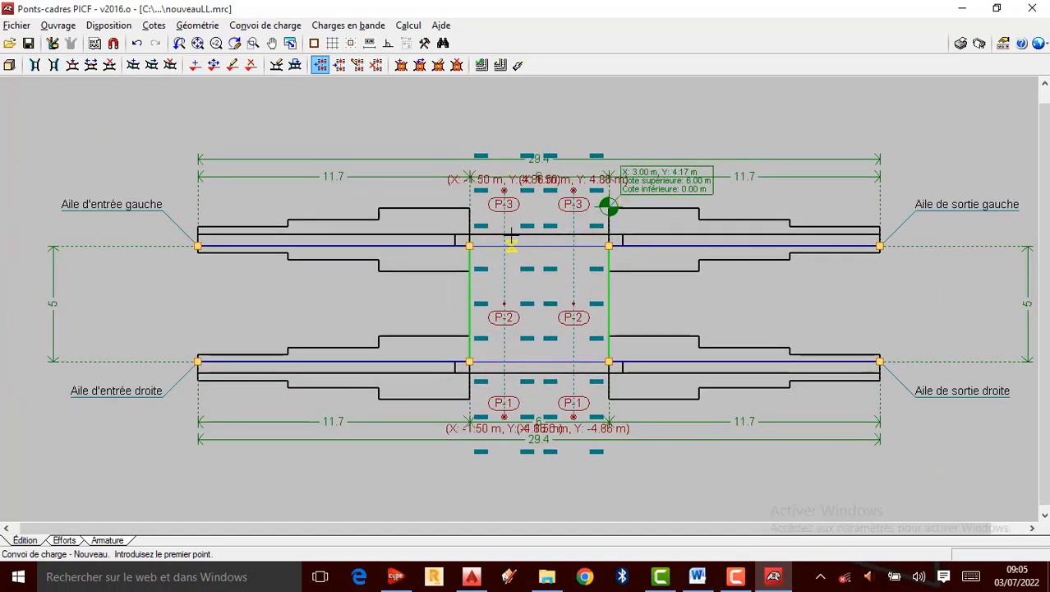
scroll(511, 238, up, 1)
scroll(542, 254, down, 1)
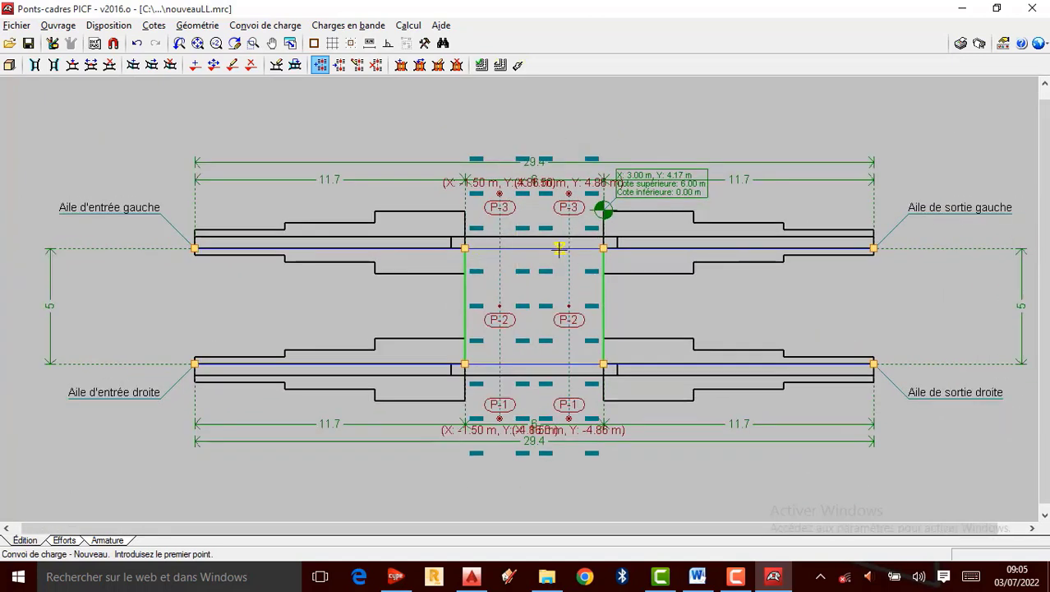
scroll(411, 248, down, 1)
scroll(493, 250, up, 1)
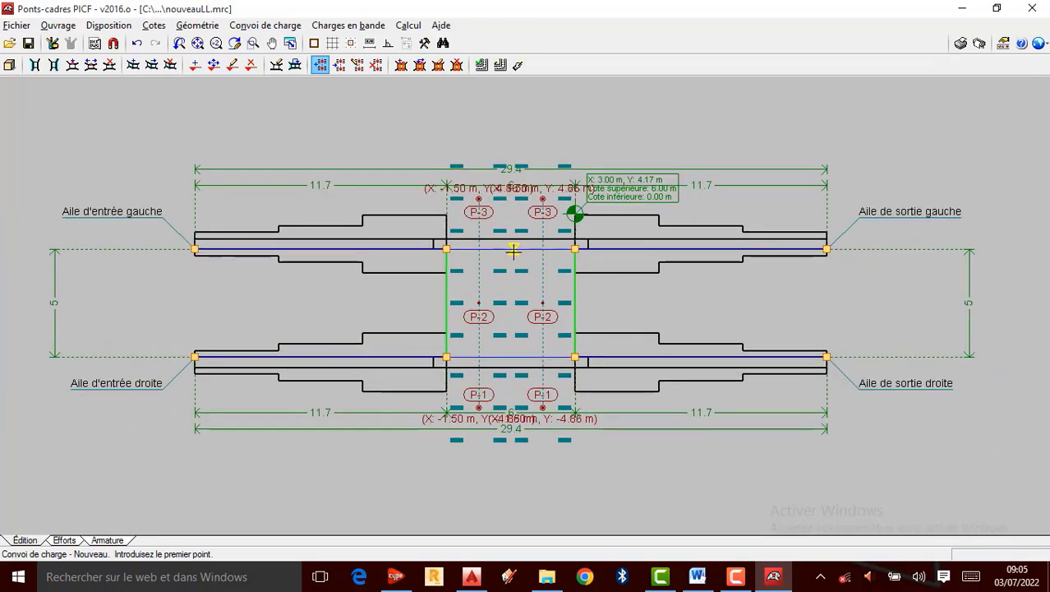
scroll(481, 270, up, 1)
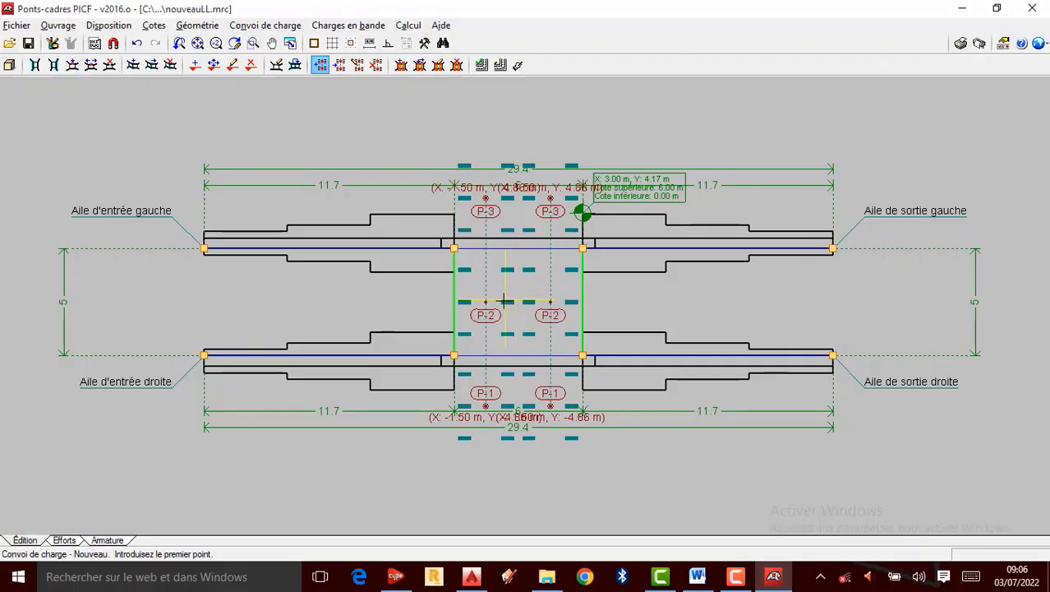
scroll(504, 300, up, 1)
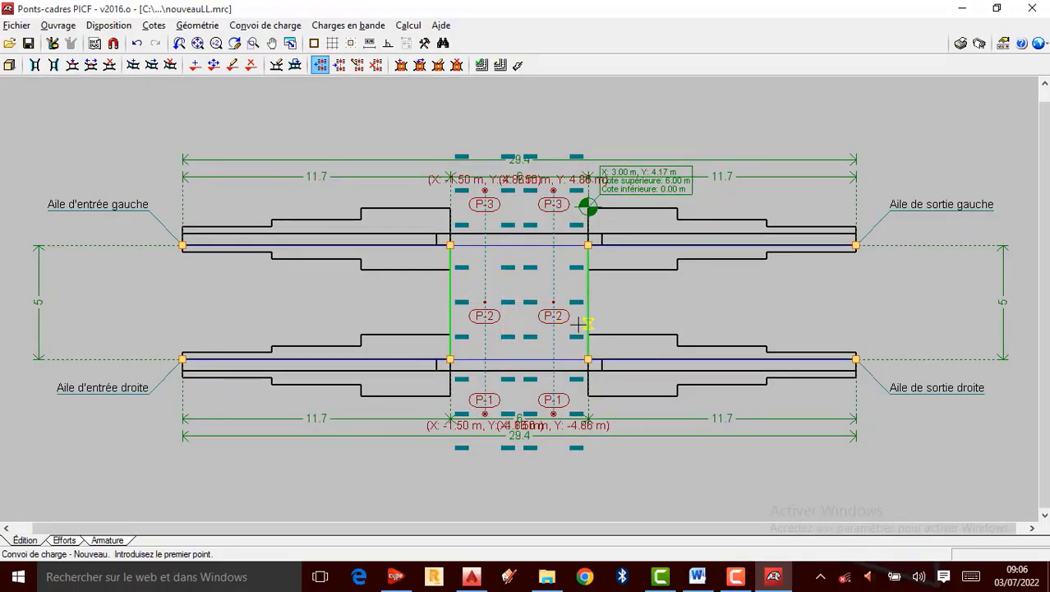
click(735, 576)
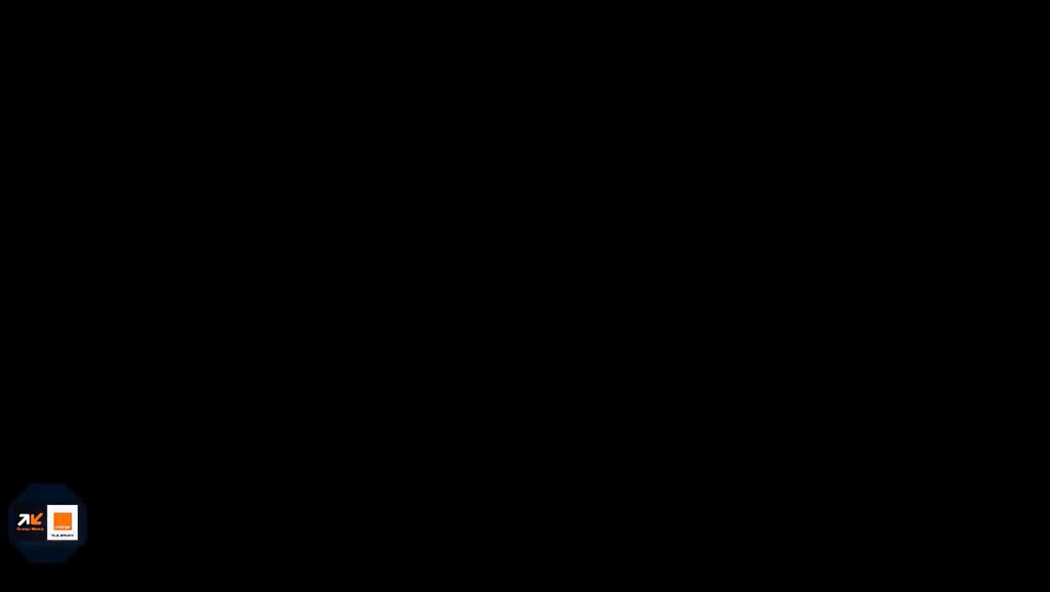